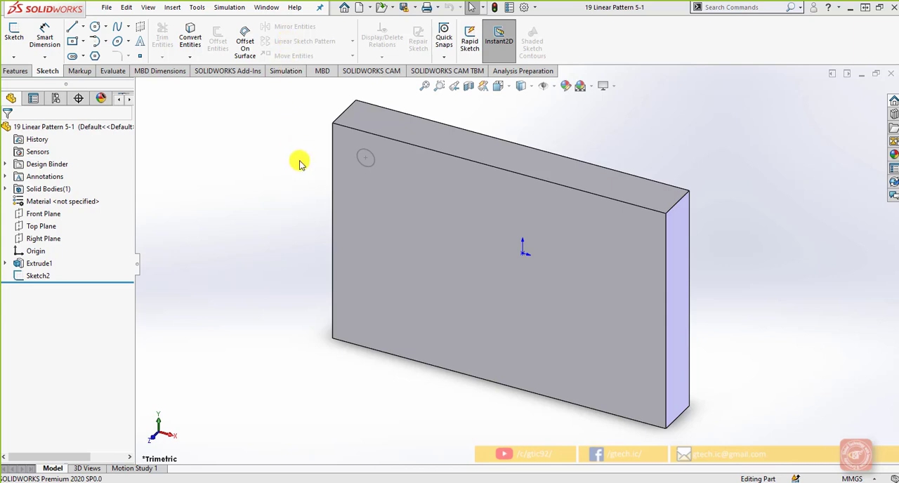
Open the sketch containing the 8 mm circle for editing and orient the view normal to the plate's front face.
click(41, 275)
click(56, 241)
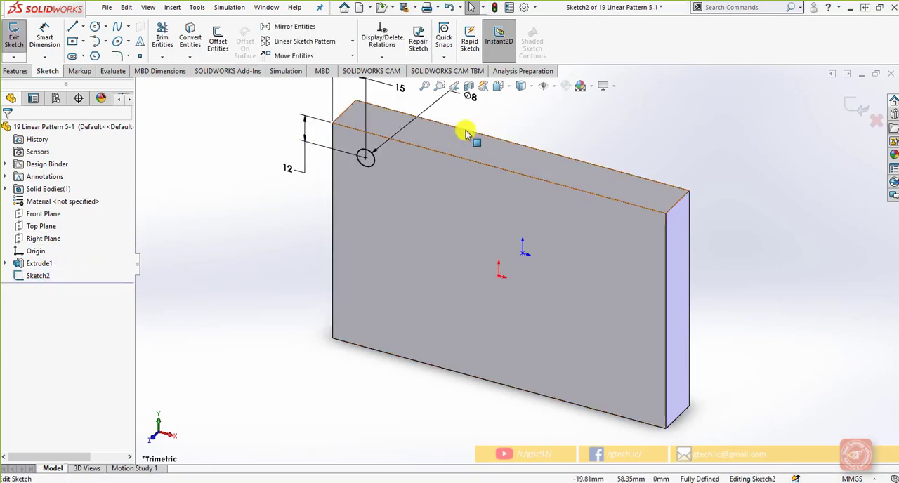
click(505, 90)
click(554, 145)
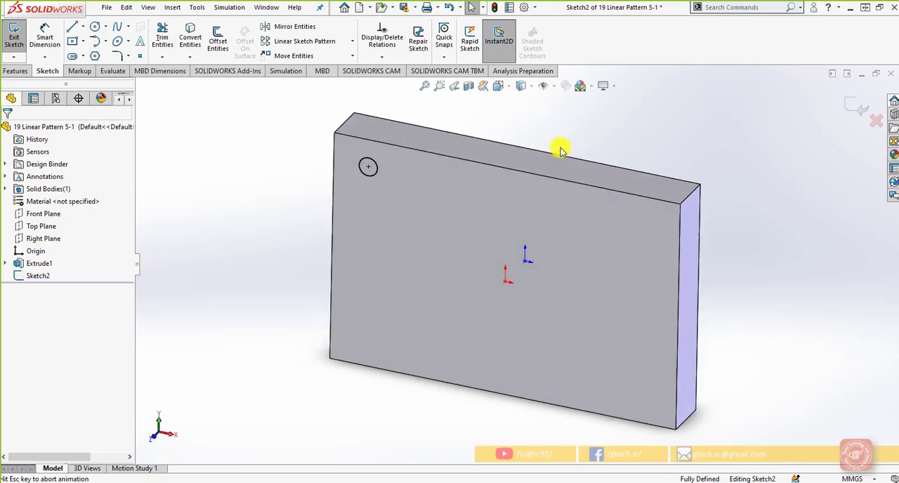
scroll(379, 196, down, 1)
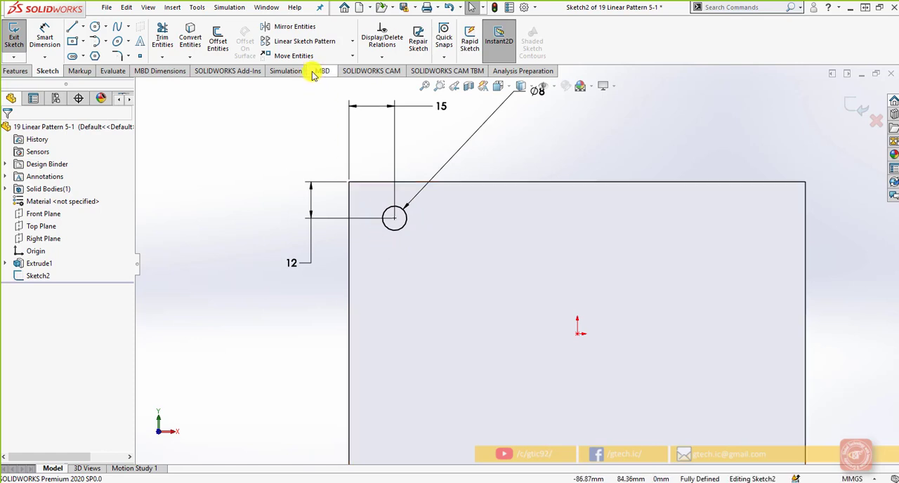
Start a Linear Sketch Pattern and turn off the X spacing dimension for Direction 1.
click(353, 42)
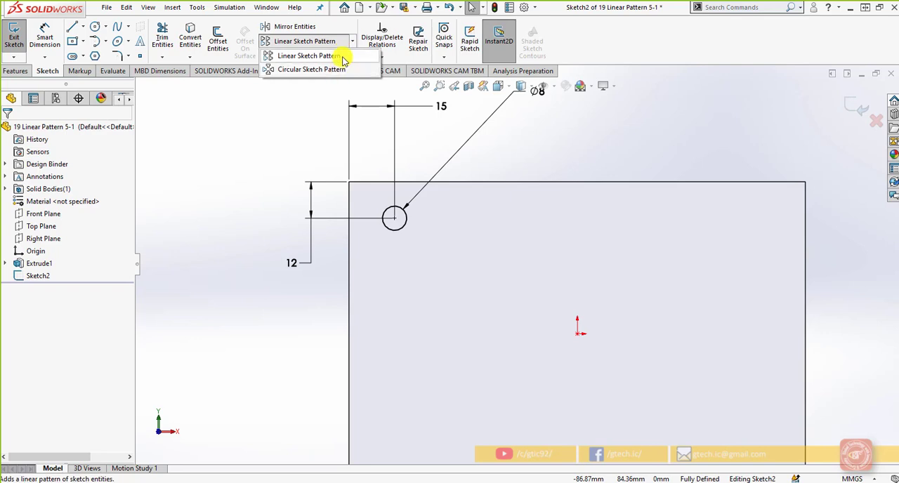
click(343, 61)
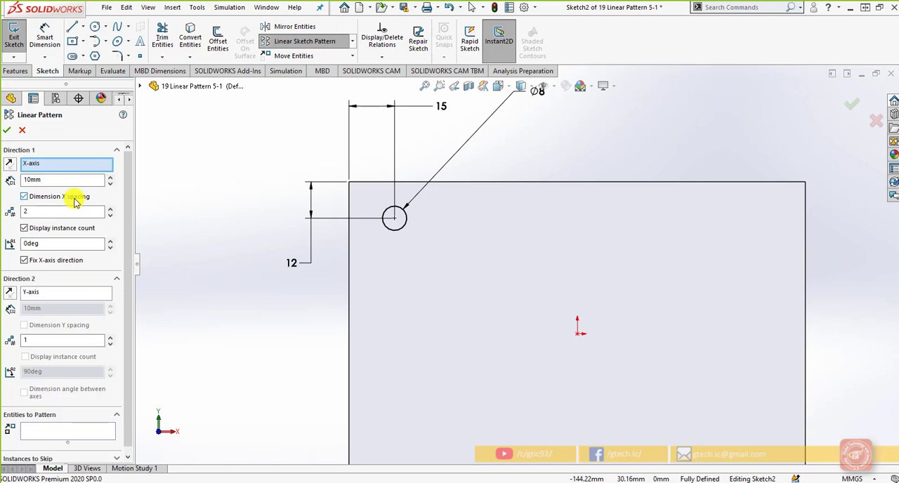
click(75, 199)
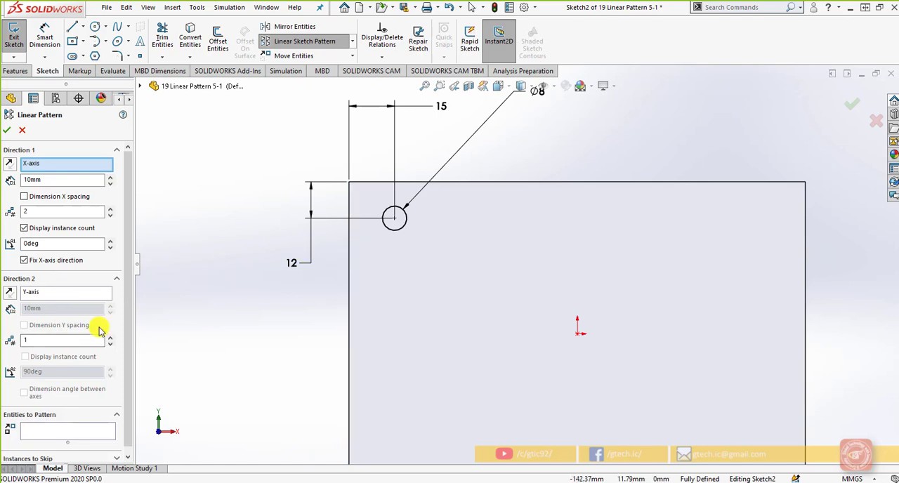
Choose the 8 mm circle near the plate's upper-left corner as the entity to pattern along the X-axis.
scroll(61, 307, down, 1)
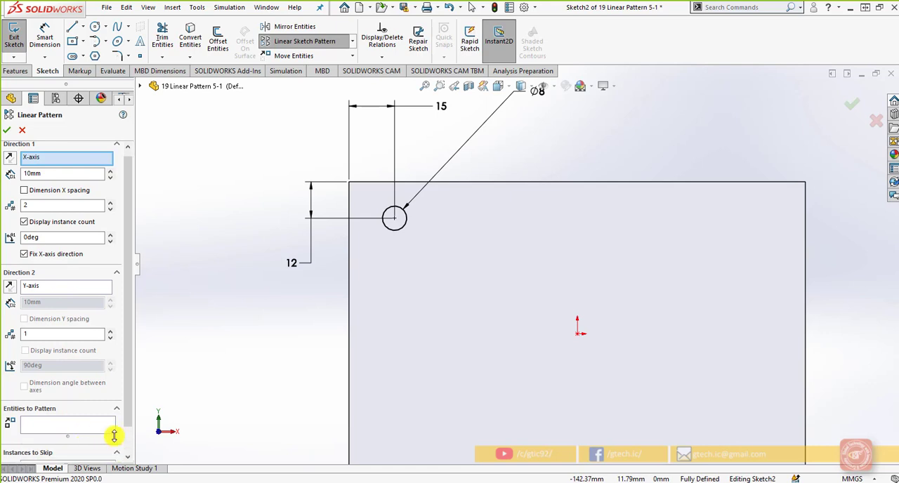
scroll(133, 437, down, 1)
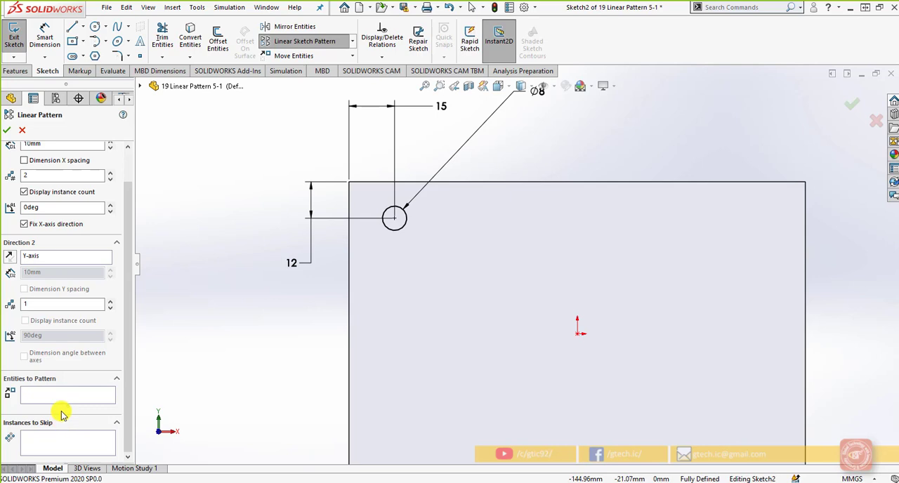
scroll(61, 414, up, 2)
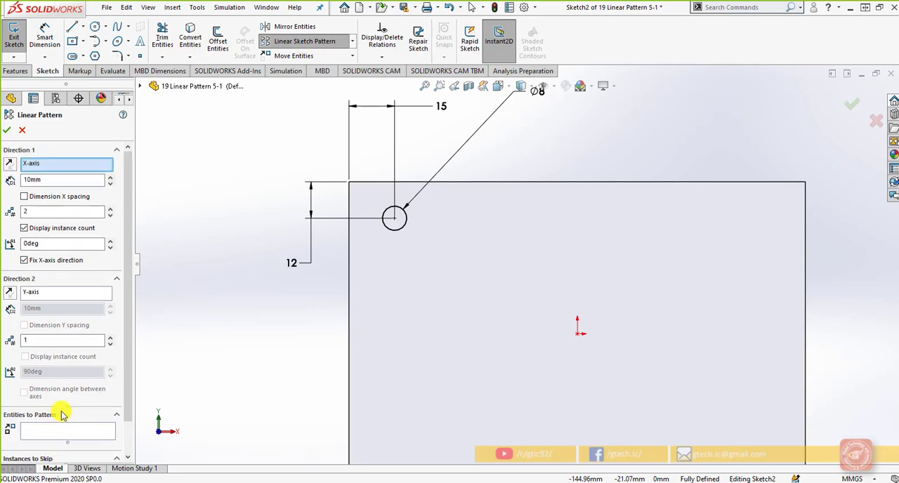
click(69, 166)
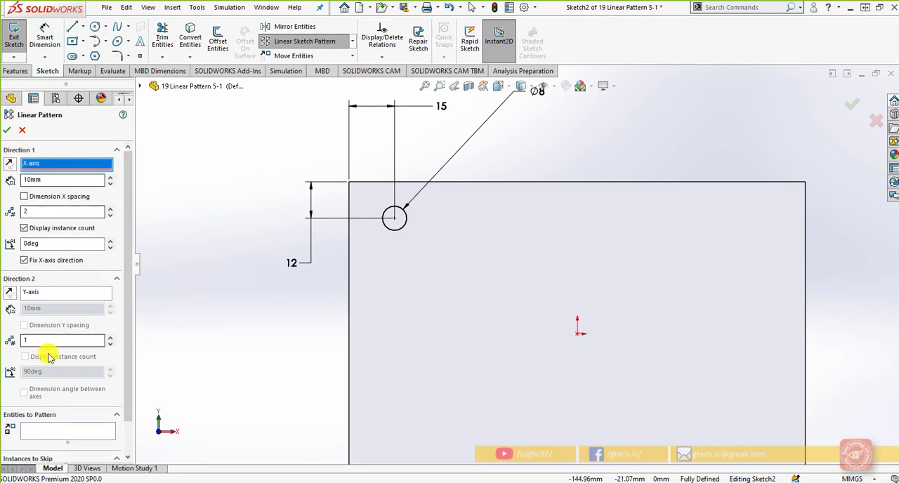
scroll(49, 358, down, 2)
click(66, 397)
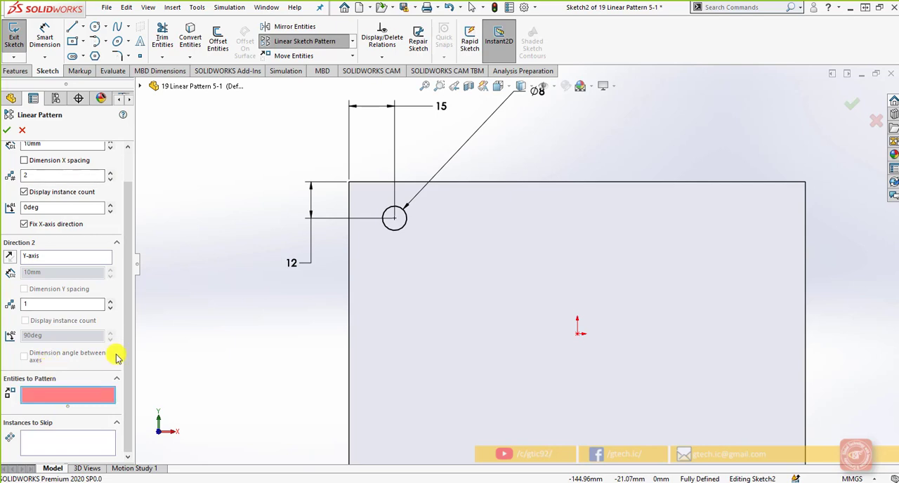
click(396, 228)
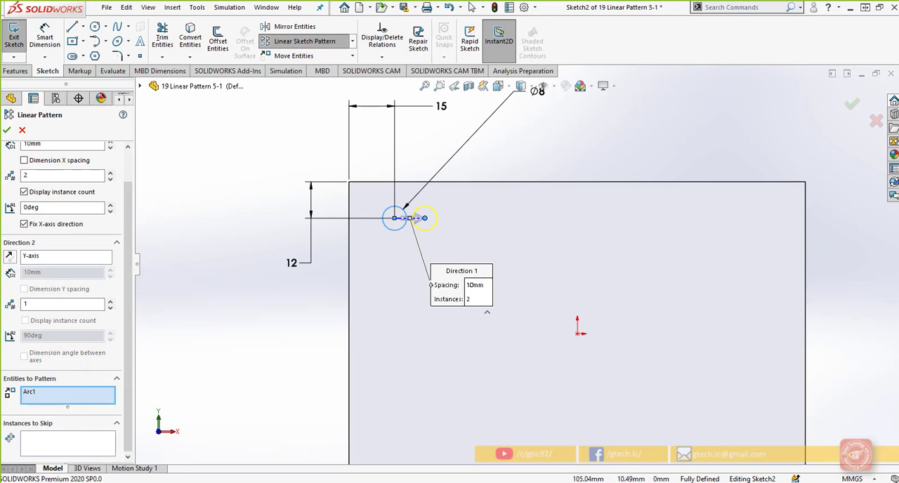
Set the Direction 1 spacing of the circle pattern to 15 mm.
scroll(63, 337, up, 2)
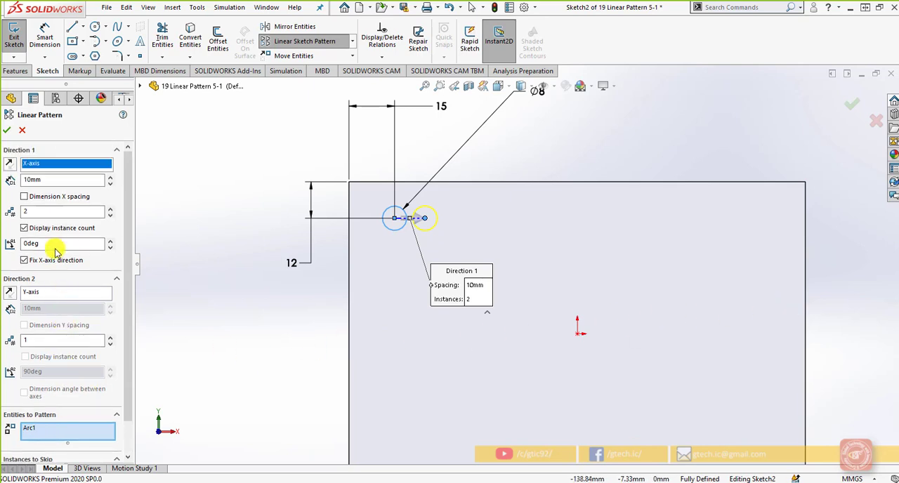
click(45, 172)
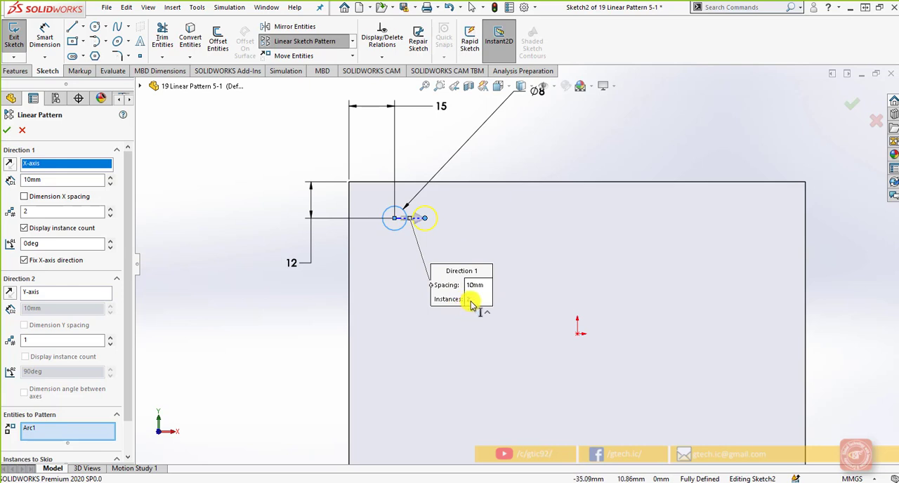
right_click(48, 184)
click(45, 180)
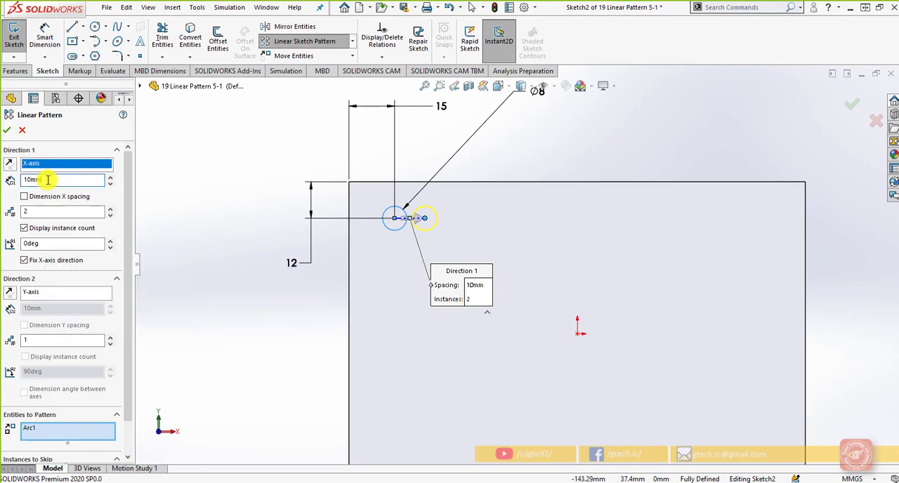
click(479, 286)
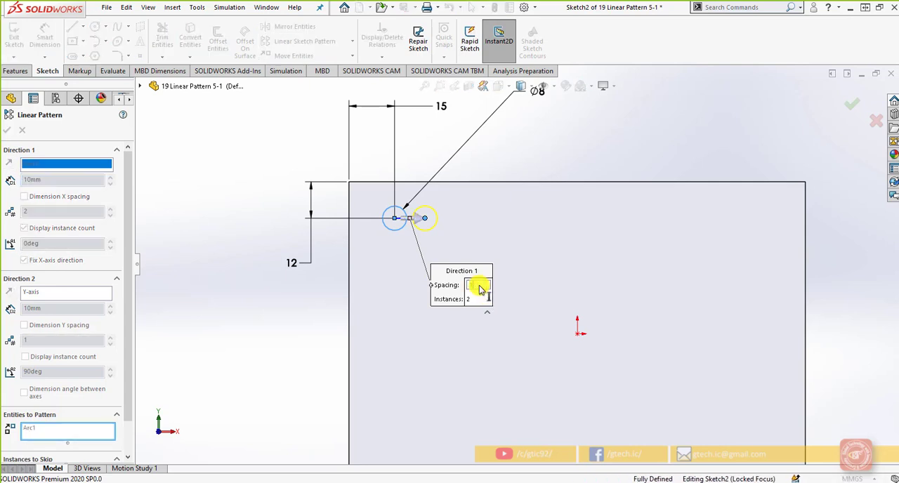
key(Return)
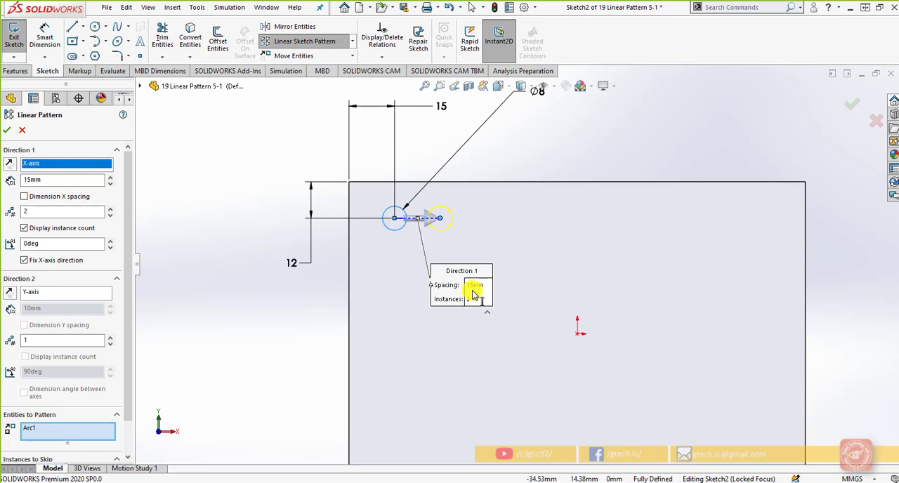
Set the number of instances along Direction 1 to 5.
right_click(33, 212)
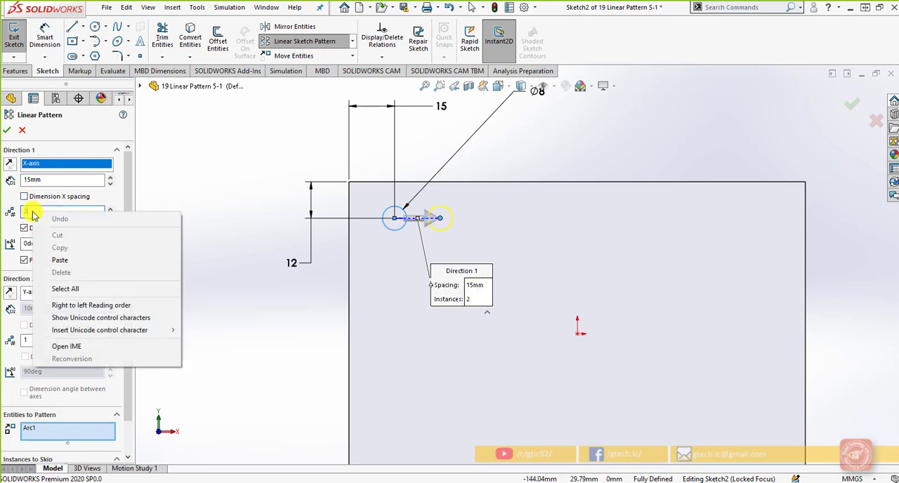
click(30, 210)
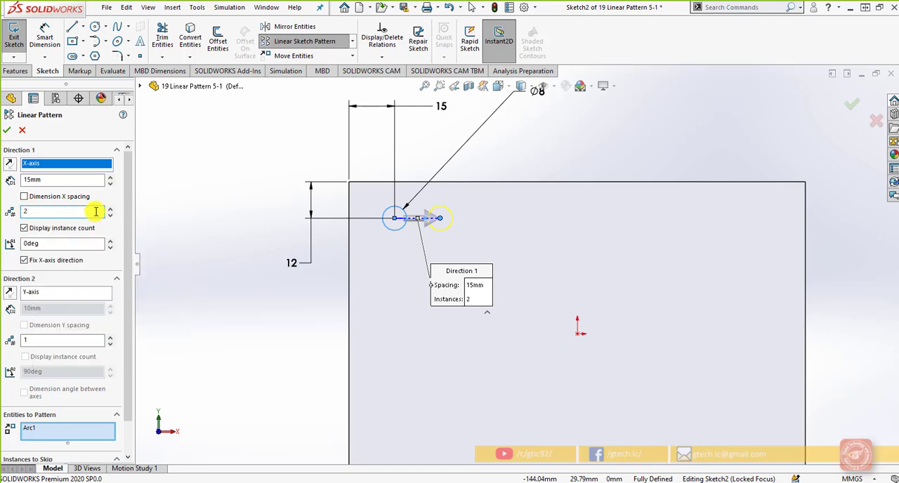
drag(26, 213, 40, 214)
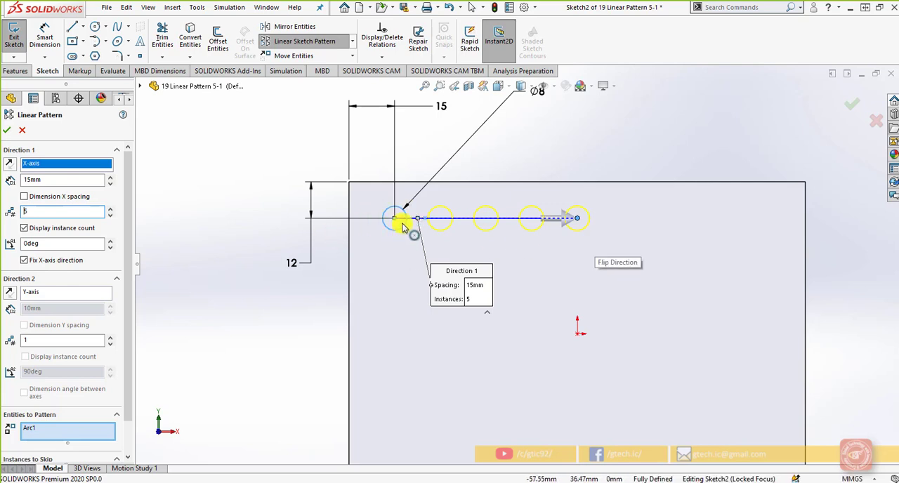
Try a 15-degree angle for Direction 1 and restore it to 0 degrees.
click(85, 244)
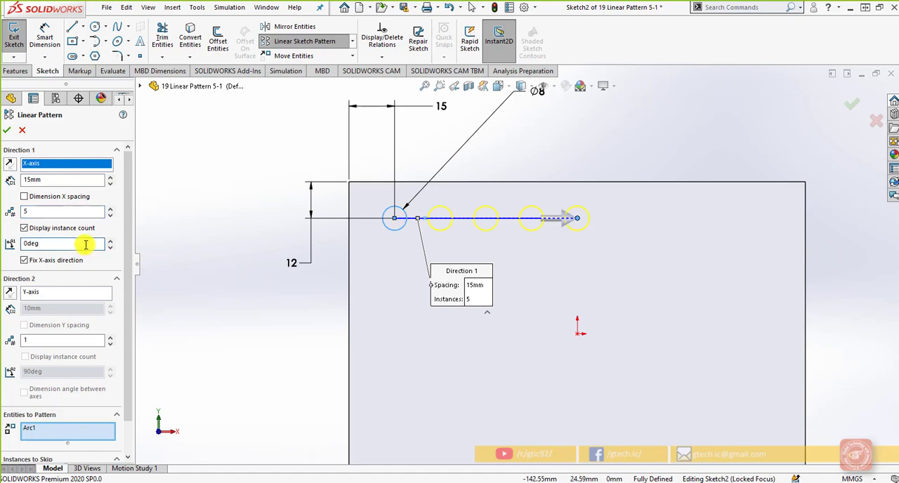
double_click(68, 244)
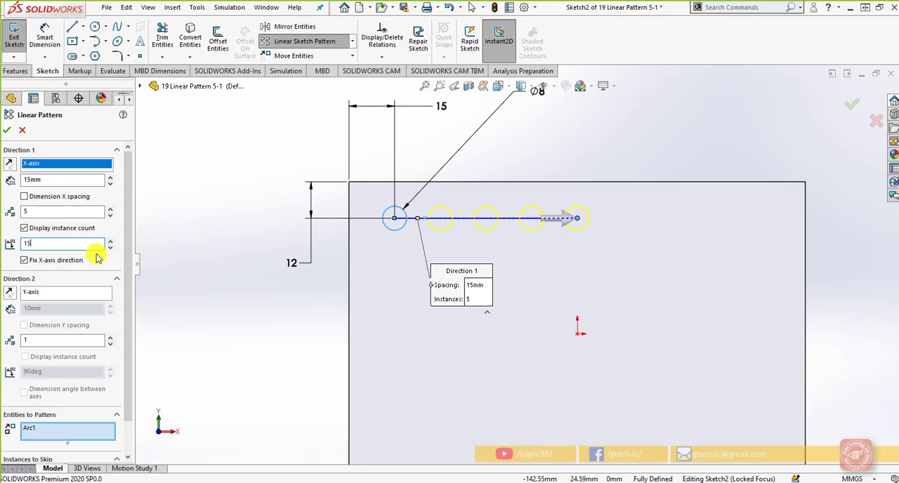
key(Tab)
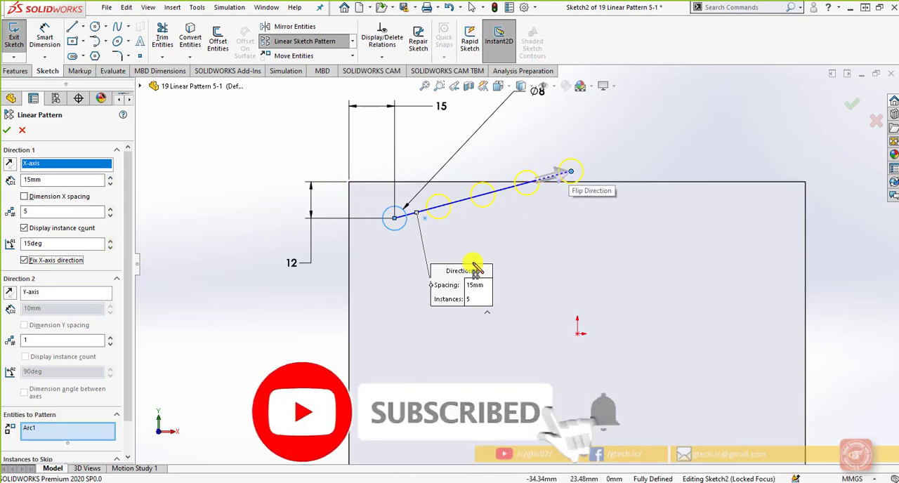
right_click(52, 242)
click(32, 245)
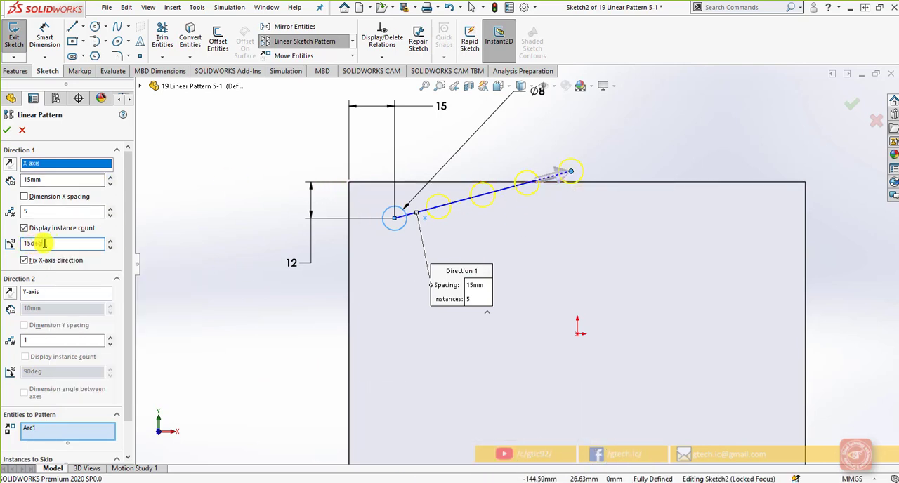
drag(46, 243, 5, 243)
key(Tab)
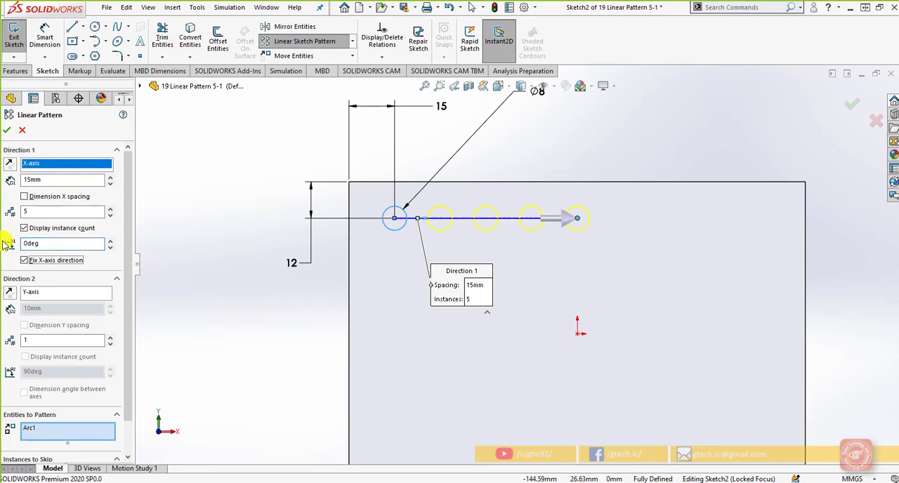
Add Direction 2 along the Y-axis with 2 instances and reverse it so the rows run down the plate.
click(44, 298)
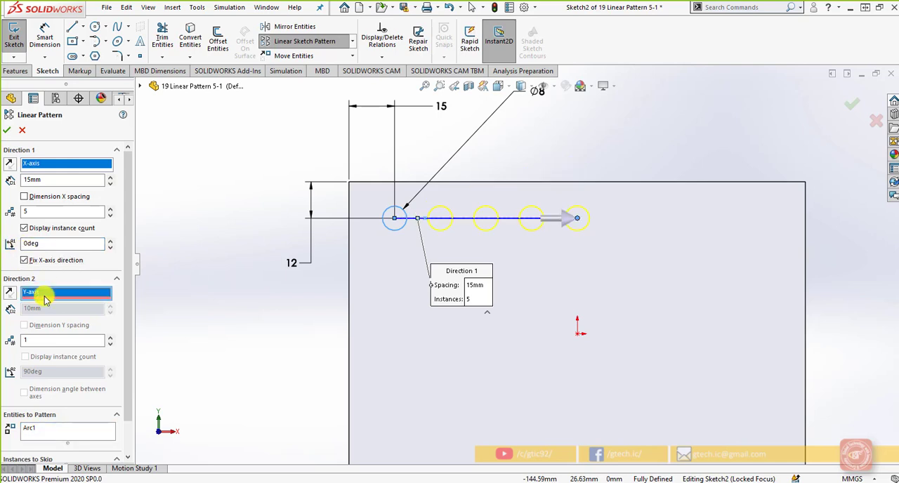
click(111, 337)
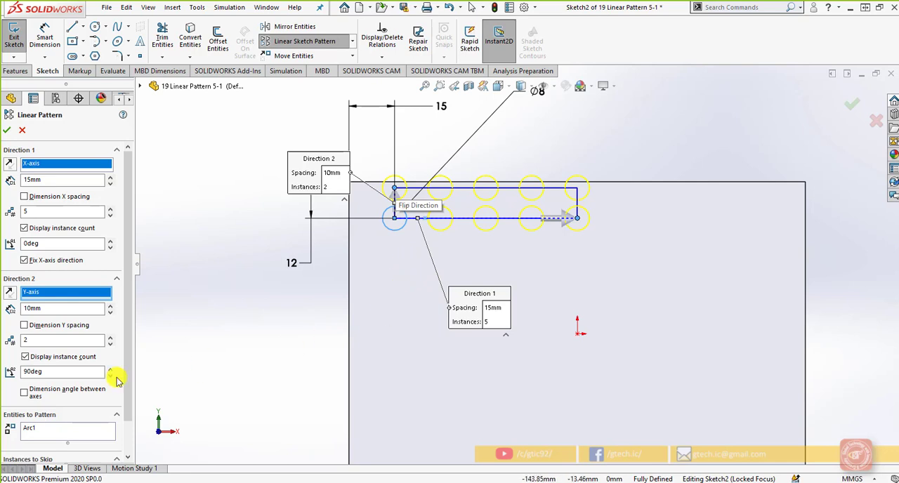
click(9, 291)
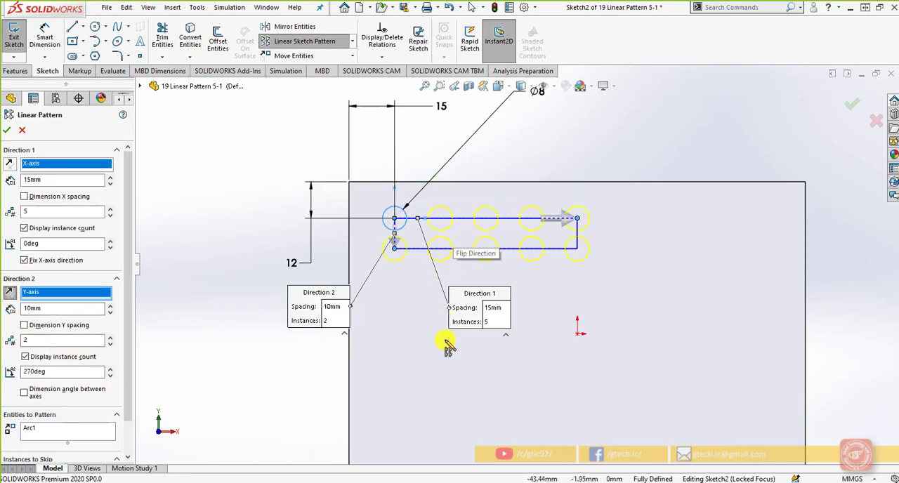
Try reversing Direction 1 and flip it back toward the plate's interior.
click(10, 167)
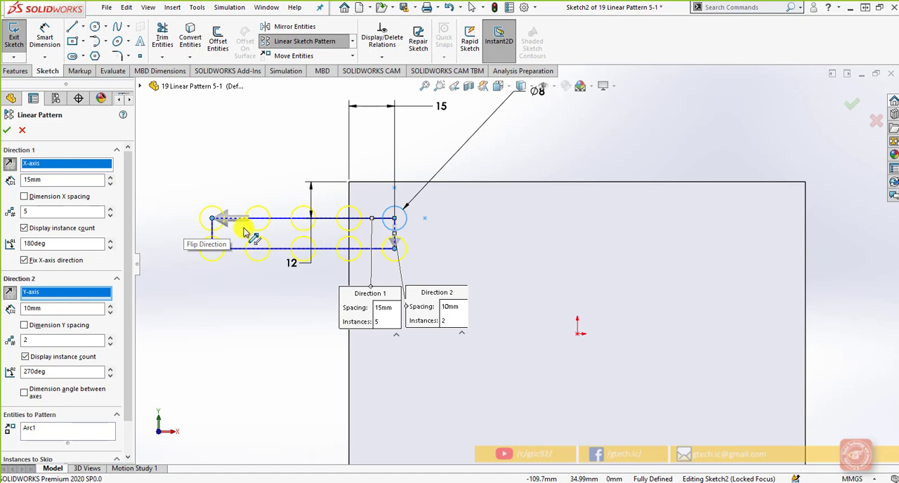
click(8, 169)
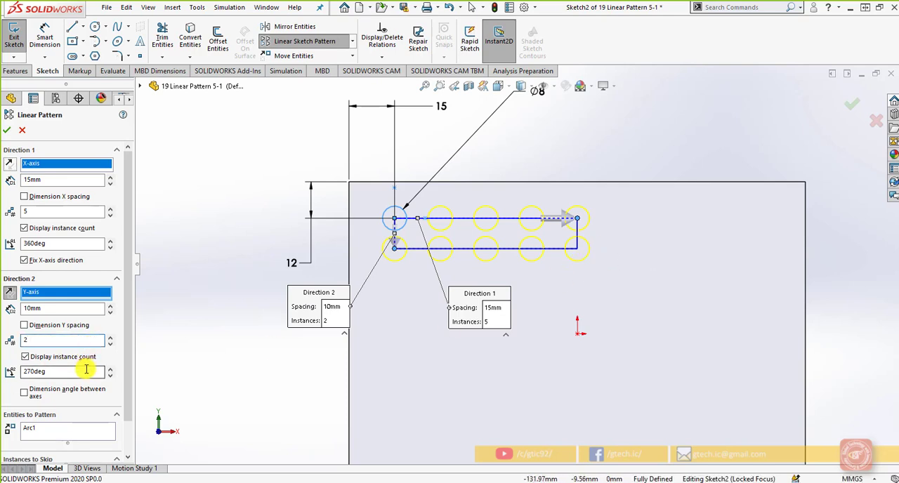
Set Direction 2 to a 20 mm spacing with 5 instances.
click(74, 307)
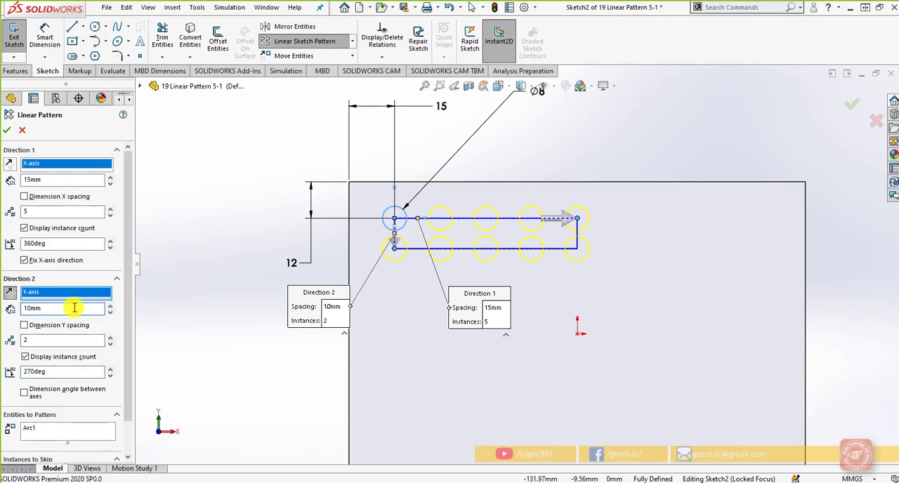
click(110, 305)
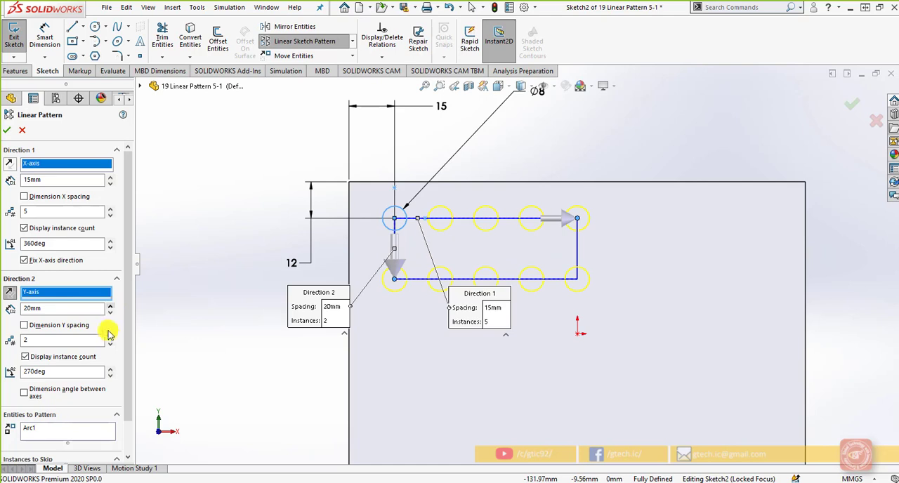
click(110, 336)
click(110, 337)
click(111, 336)
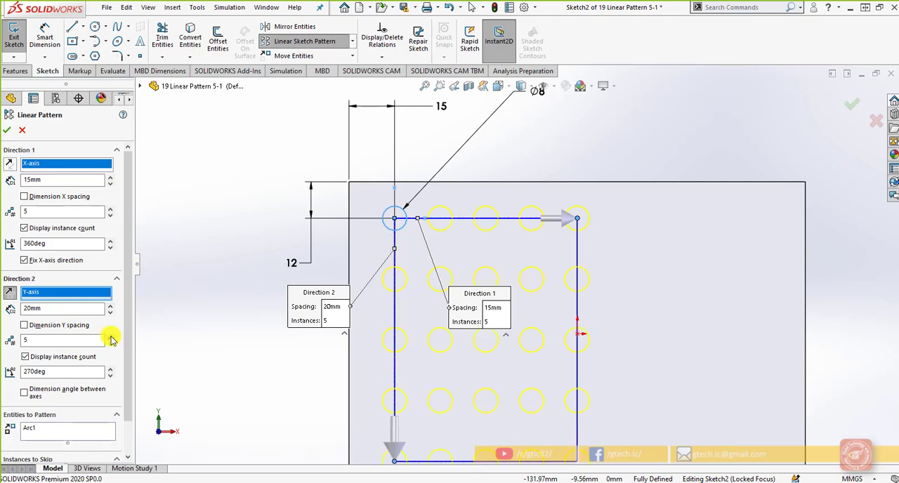
scroll(255, 371, down, 1)
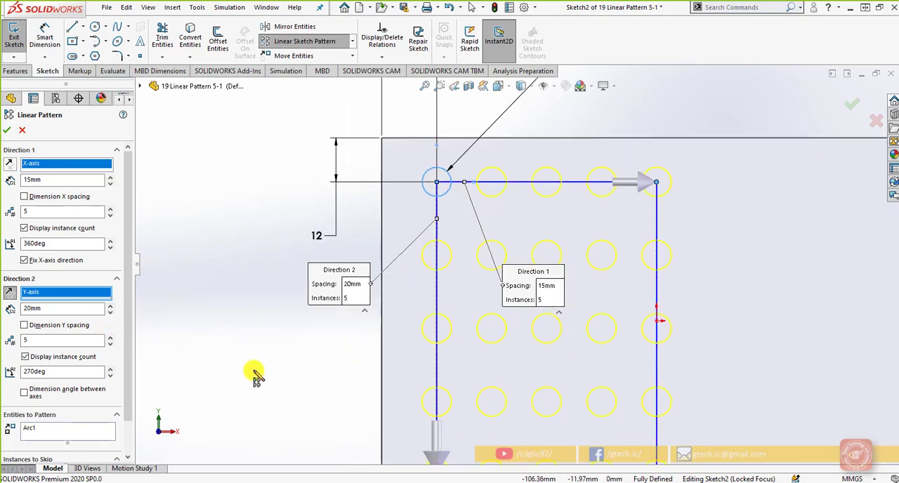
scroll(256, 373, up, 2)
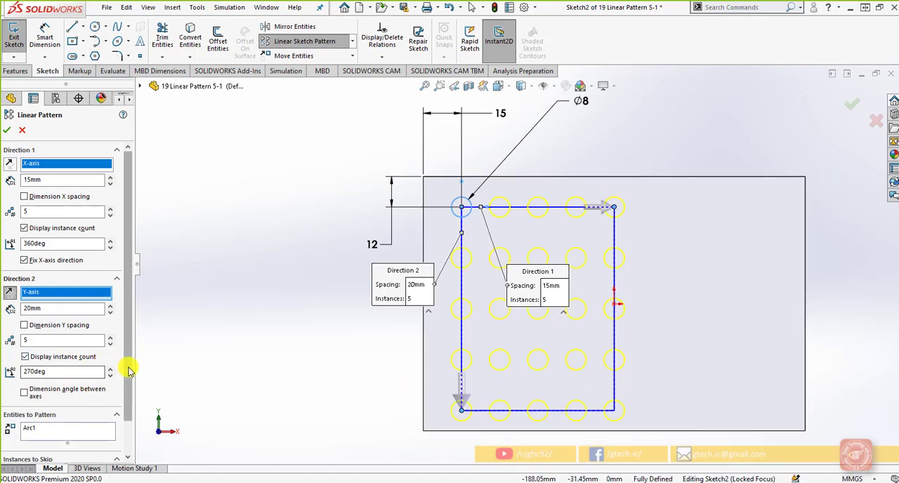
Skip instances (4,3), (2,3), (3,2), (3,4), (2,5) and (4,5), and finish the linear sketch pattern.
scroll(124, 396, down, 1)
click(74, 442)
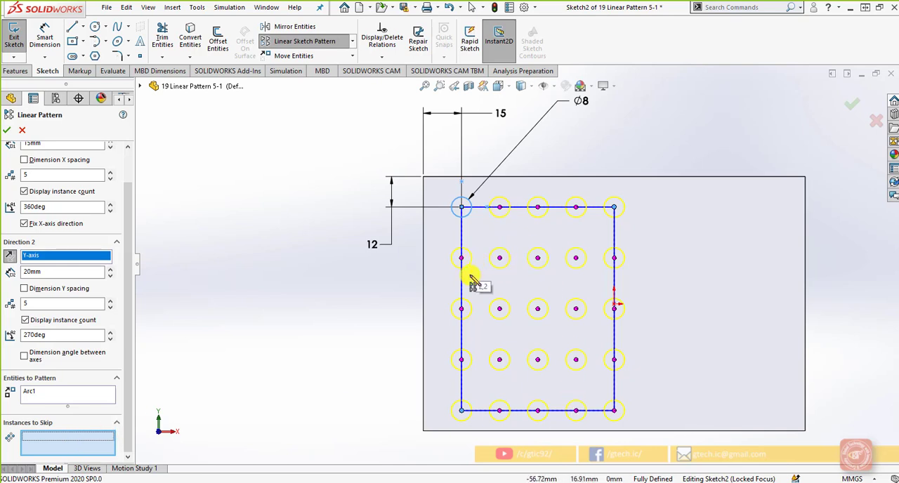
click(576, 310)
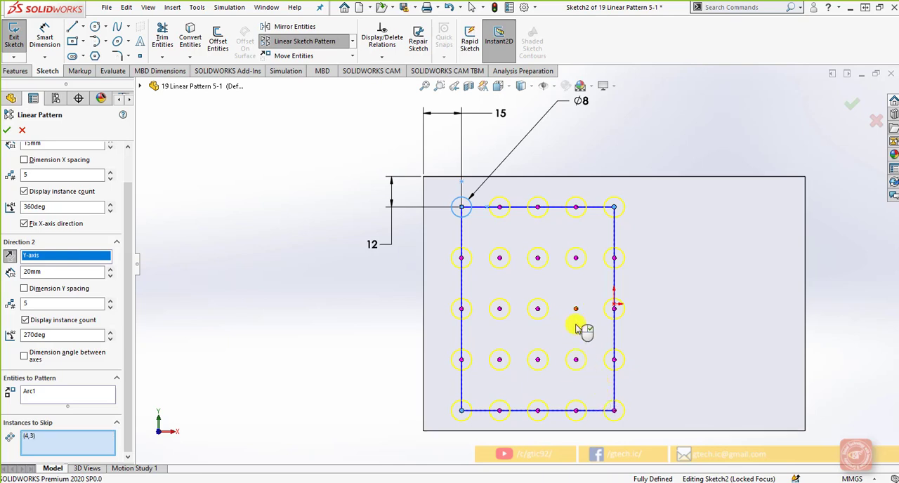
click(502, 315)
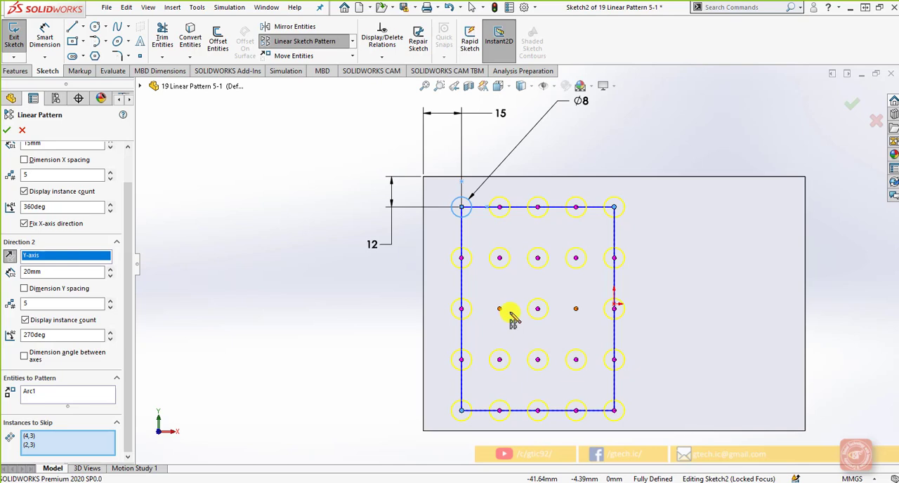
click(538, 258)
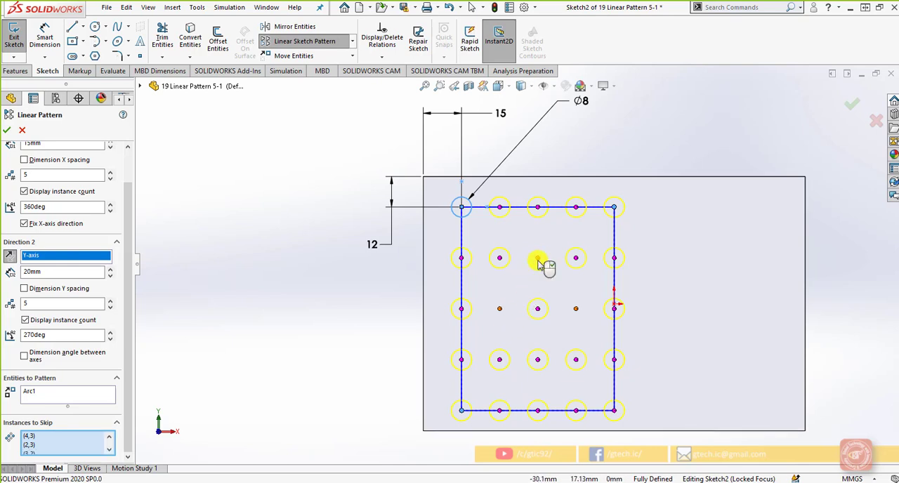
click(538, 361)
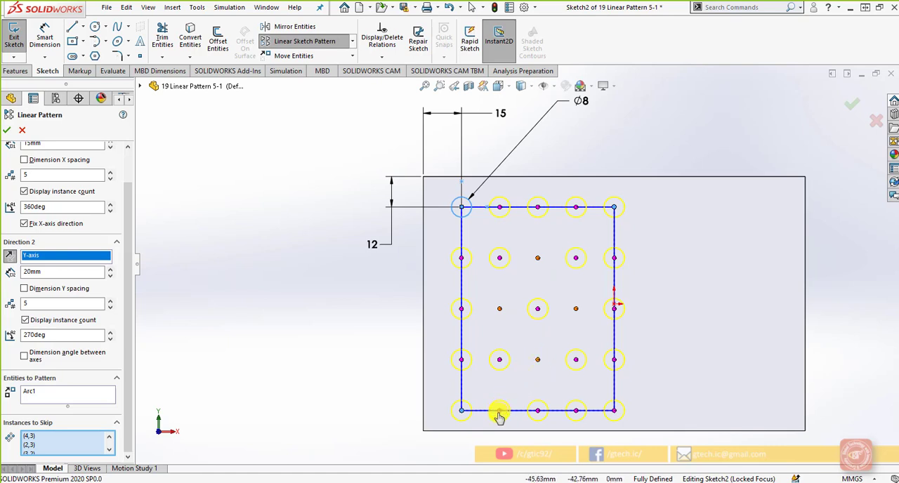
click(498, 416)
click(576, 413)
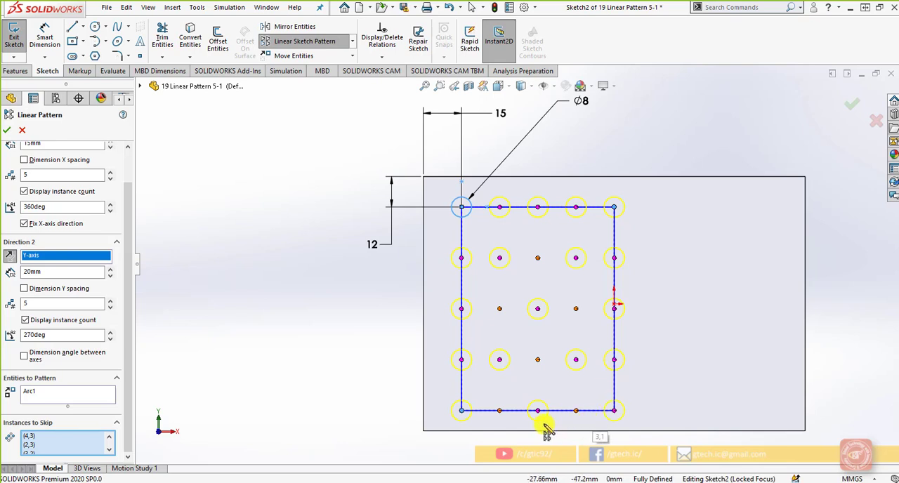
click(7, 130)
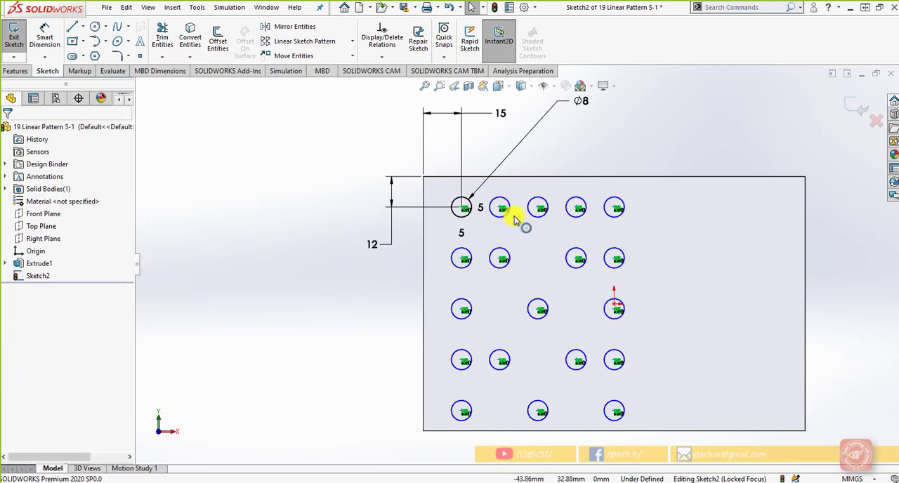
Set the diameter of the pattern's source circle to 7.5 mm.
double_click(580, 125)
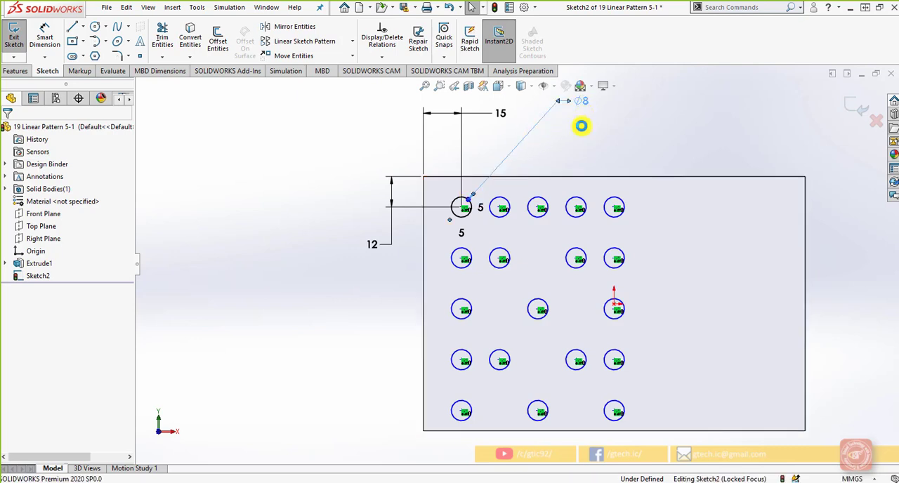
text(7.5)
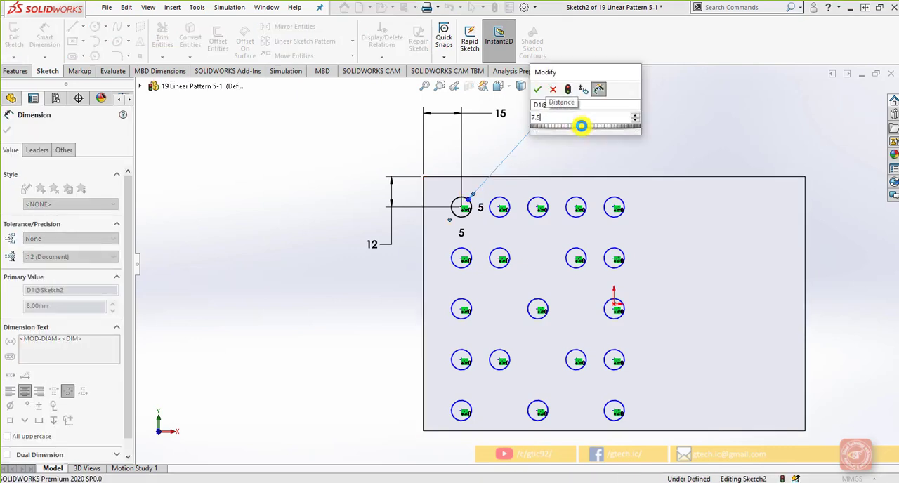
key(Return)
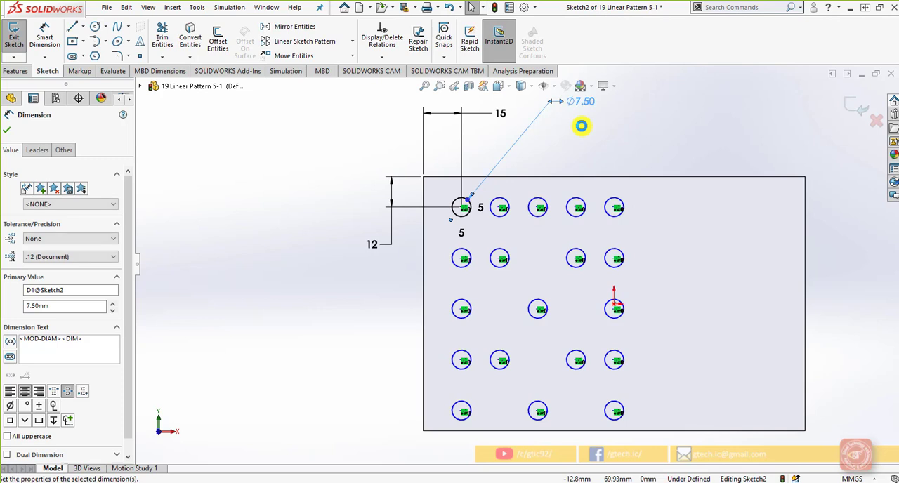
click(582, 127)
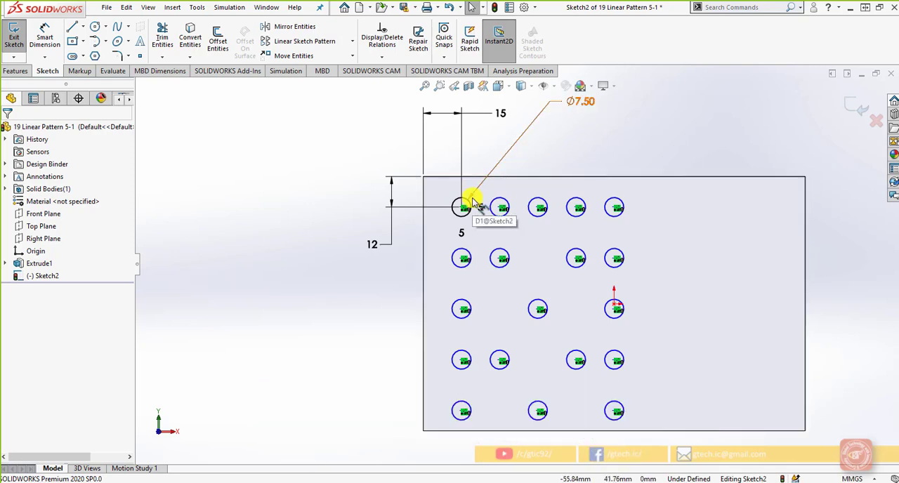
Check Sketch2 in the feature tree for a pattern entry and examine the relations of the second circle in the first row.
click(41, 276)
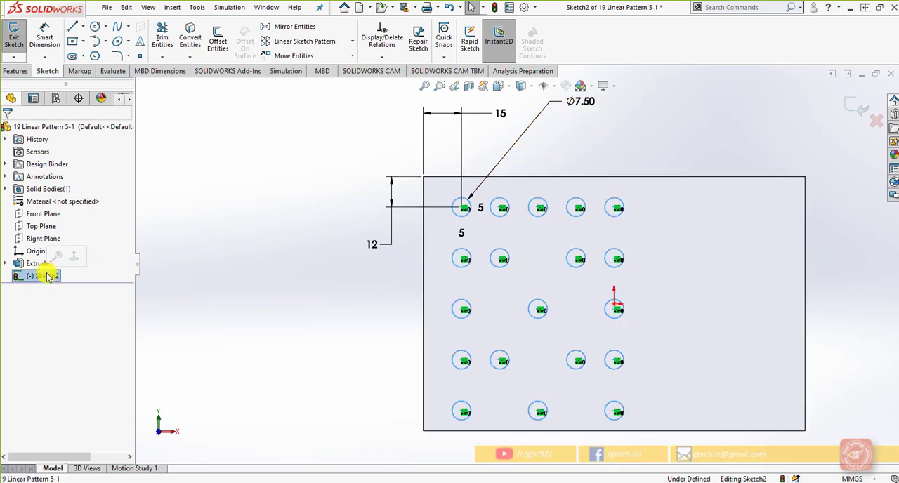
click(314, 242)
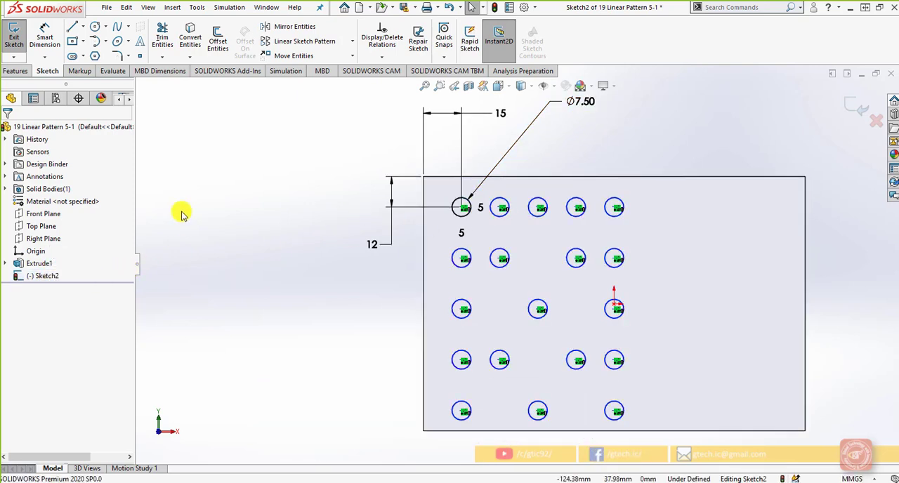
click(497, 204)
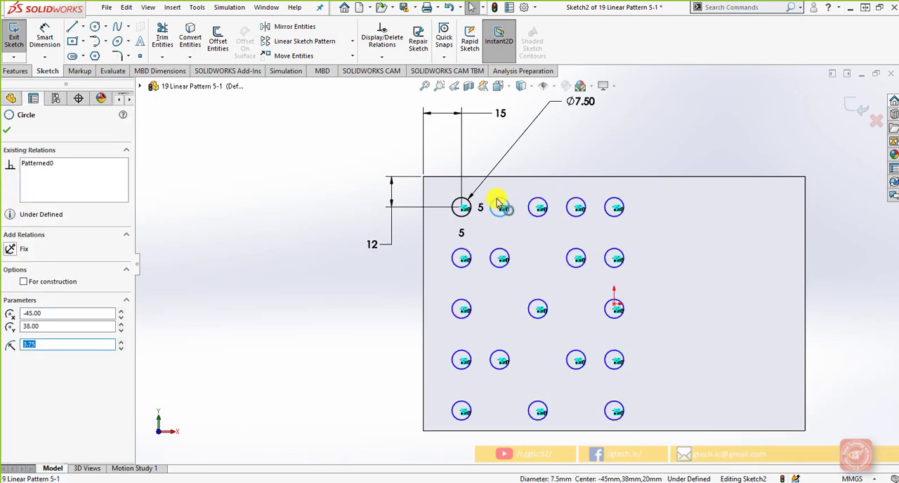
click(7, 130)
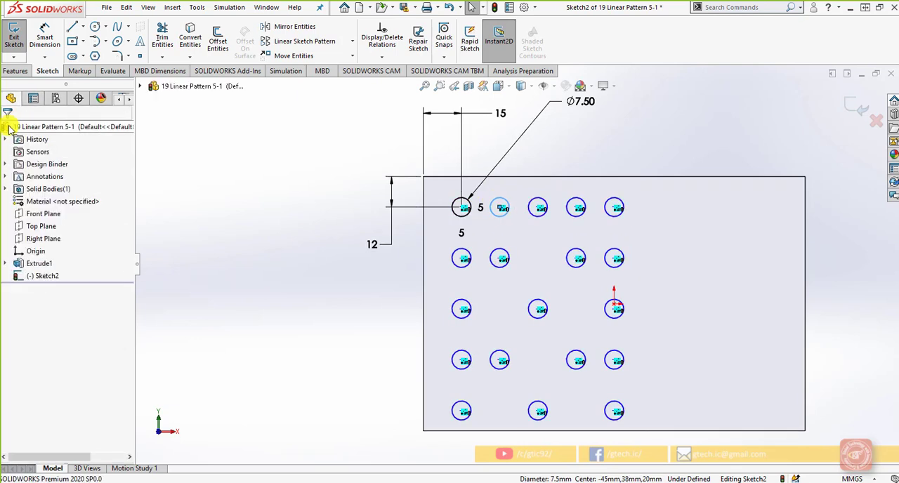
click(41, 276)
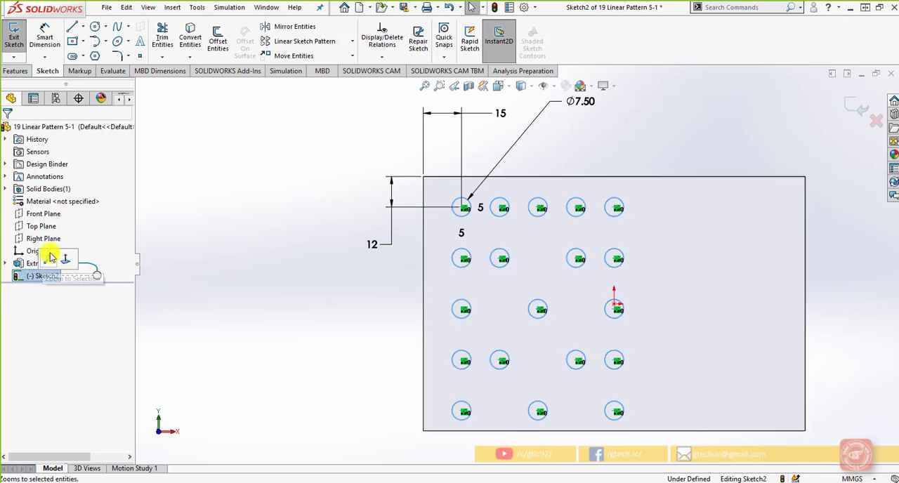
click(343, 274)
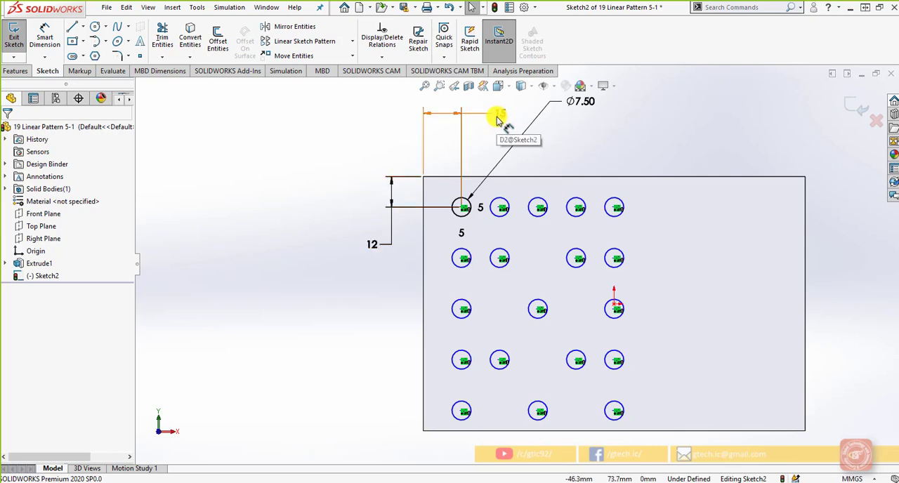
Exit the sketch and reopen Sketch2 for editing.
click(846, 141)
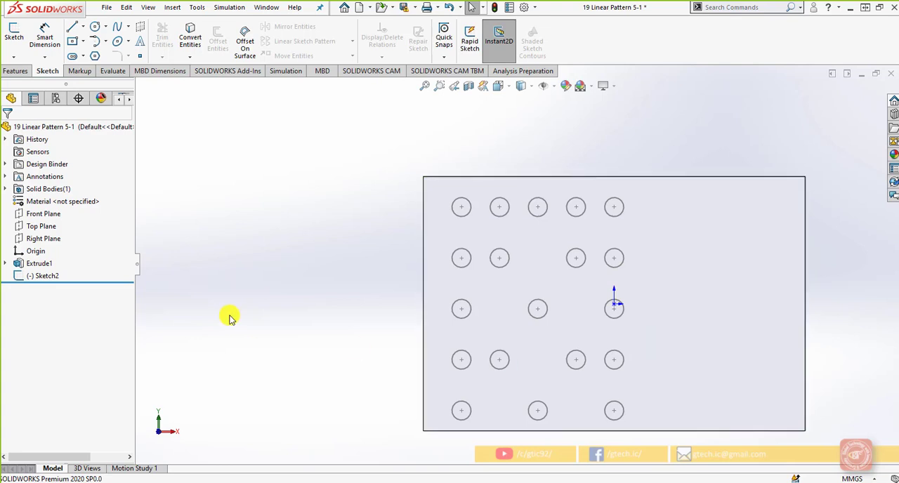
click(46, 276)
click(66, 244)
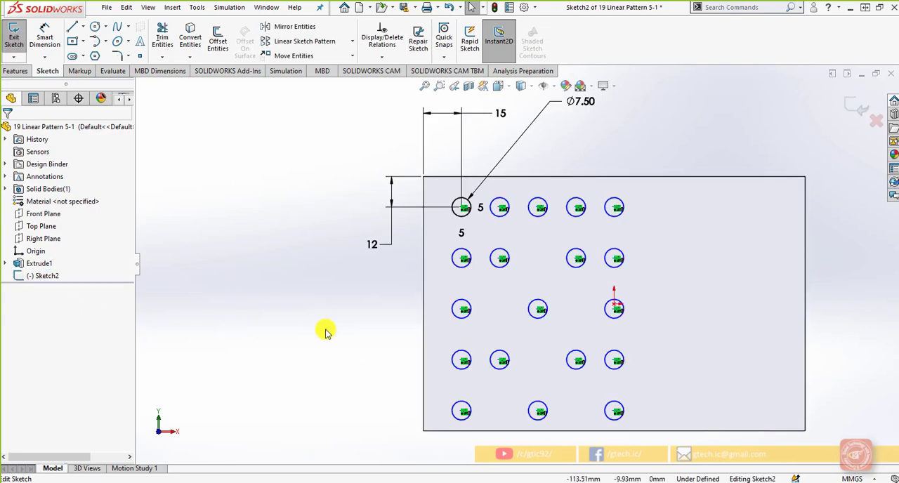
click(326, 47)
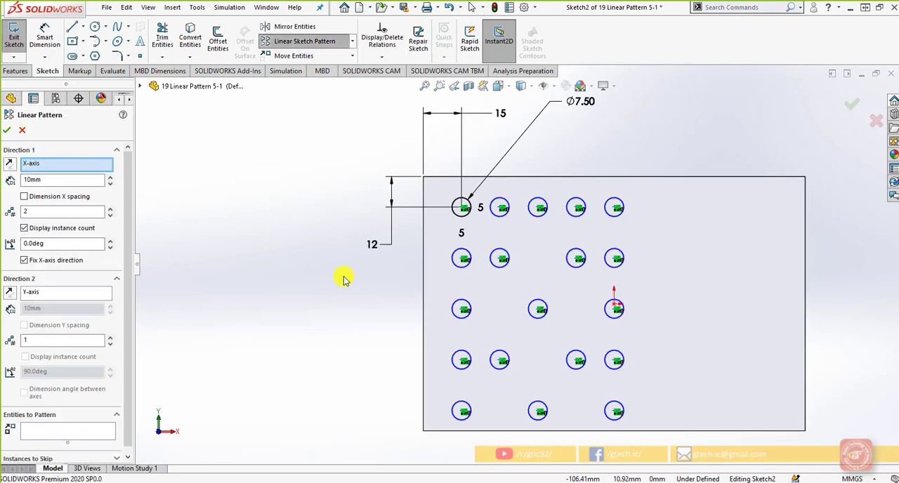
scroll(60, 381, down, 1)
click(65, 423)
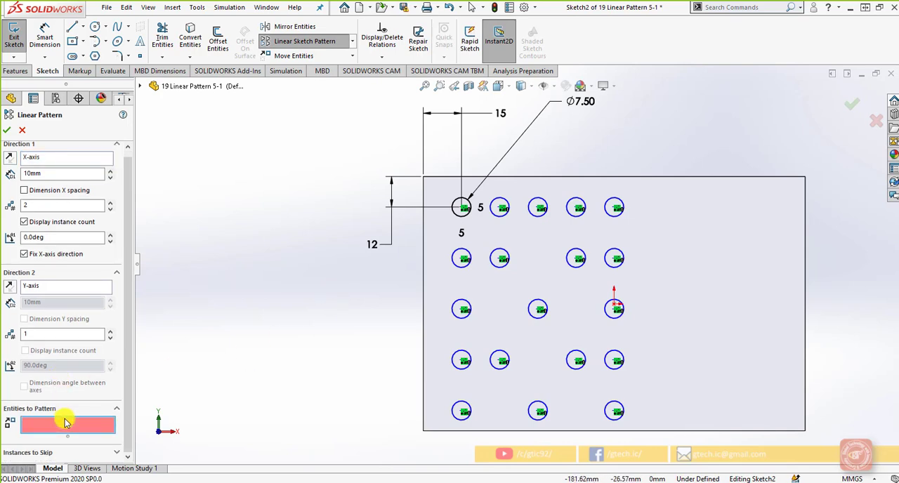
click(454, 316)
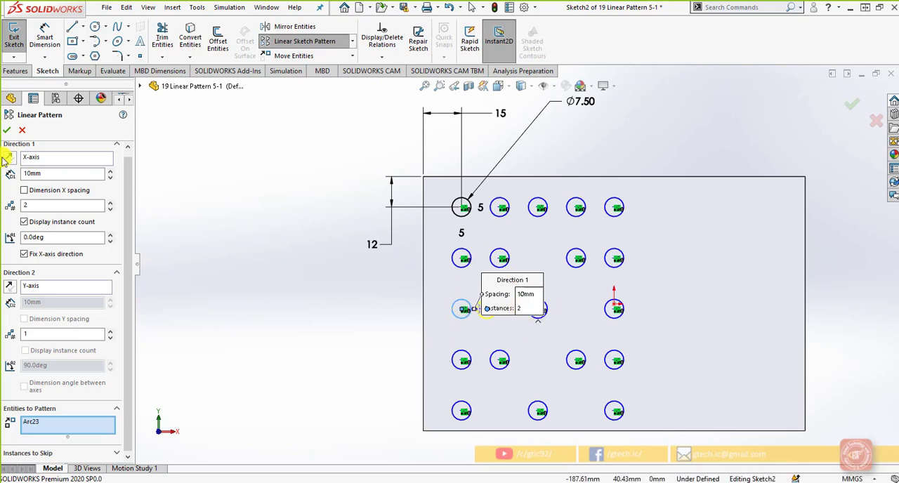
click(6, 130)
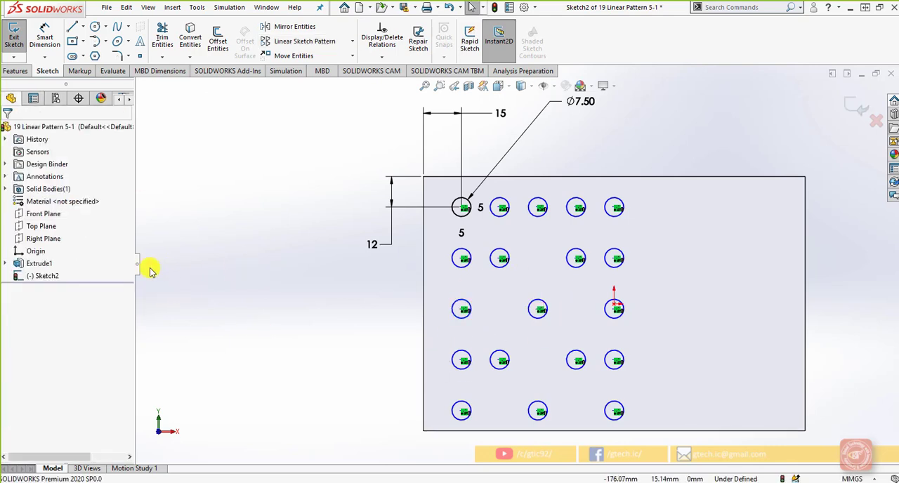
Edit the existing linear pattern through one of its circles, remove (4,3) from the skipped instances and clear all the others.
right_click(500, 206)
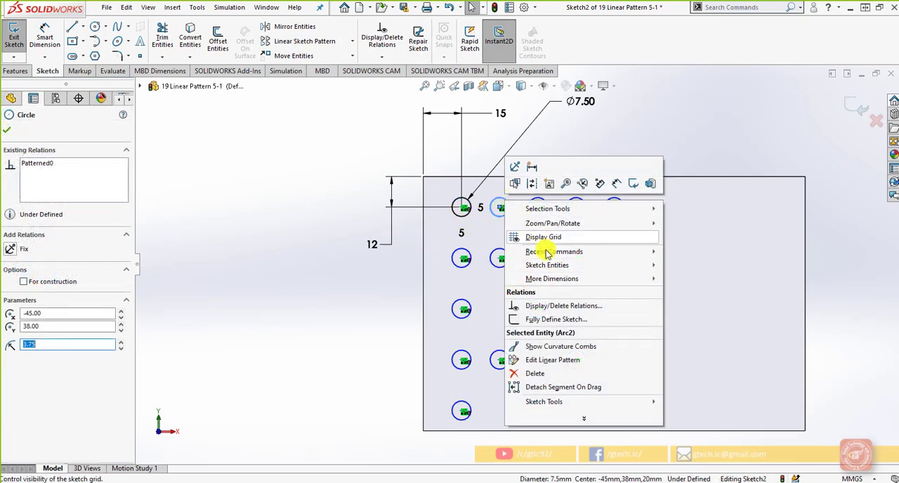
click(571, 360)
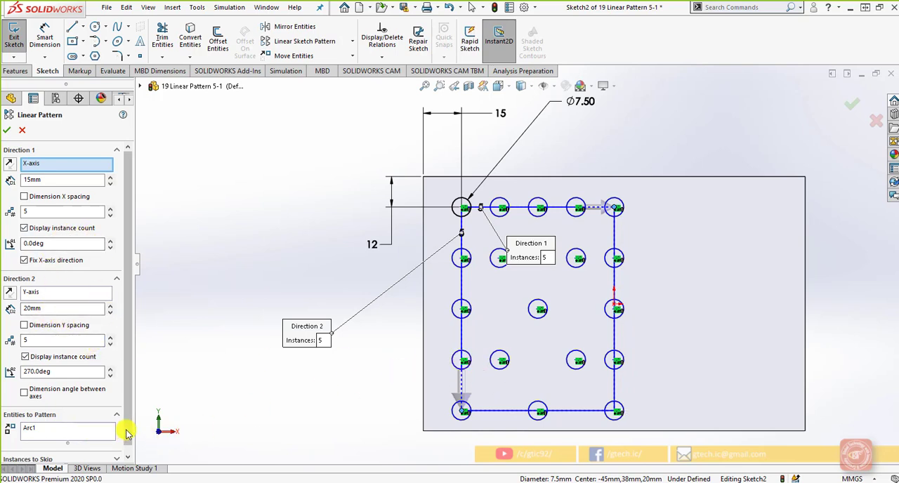
scroll(127, 443, down, 1)
click(118, 453)
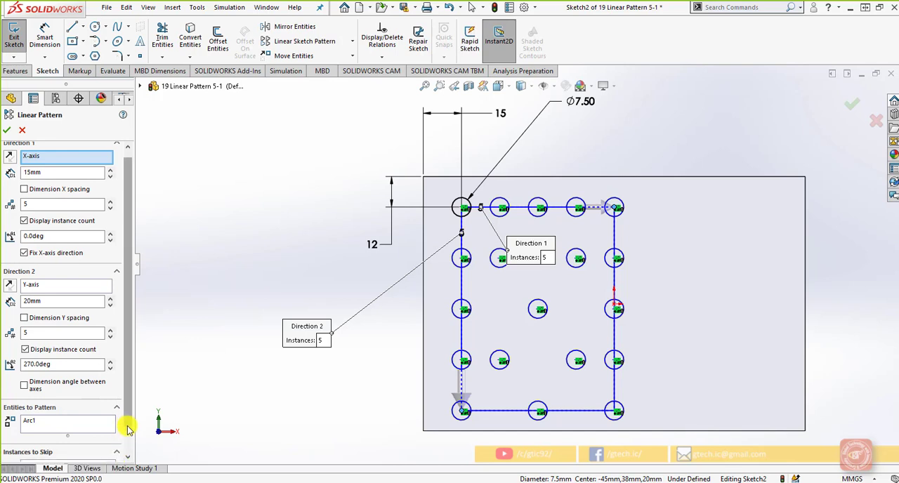
drag(129, 426, 132, 458)
click(75, 453)
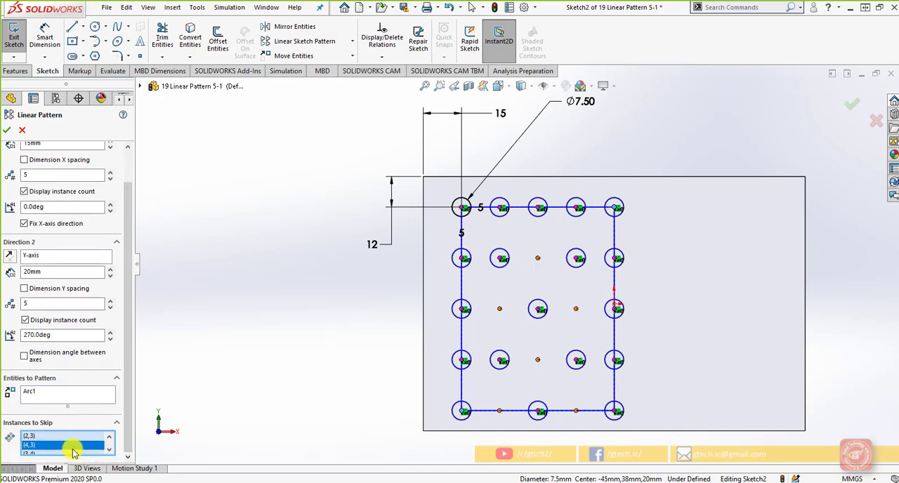
right_click(49, 449)
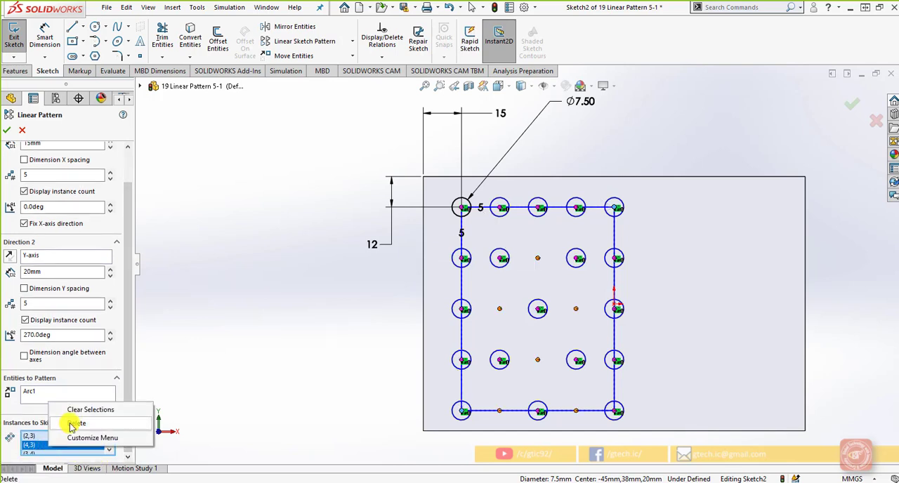
click(70, 422)
right_click(58, 450)
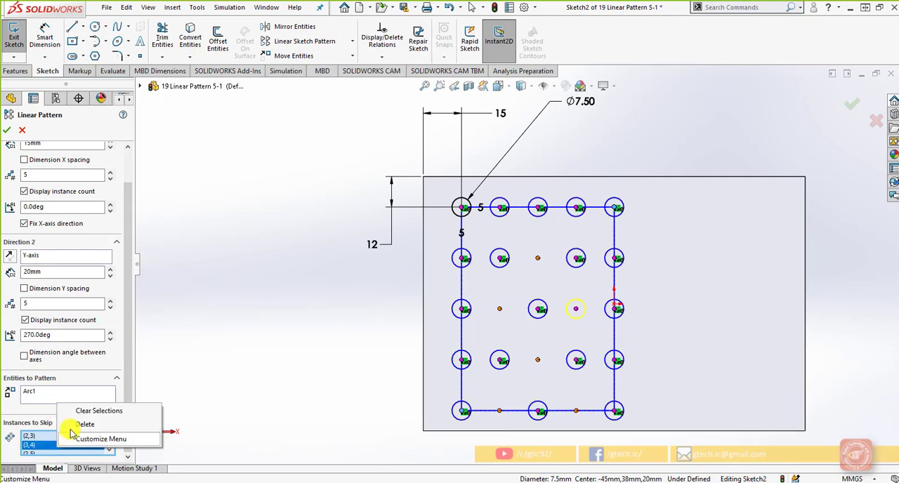
click(80, 407)
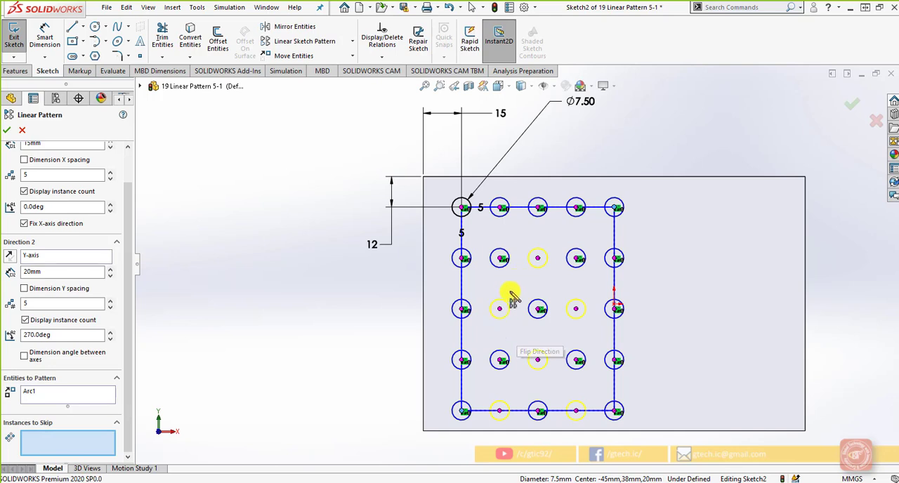
click(538, 360)
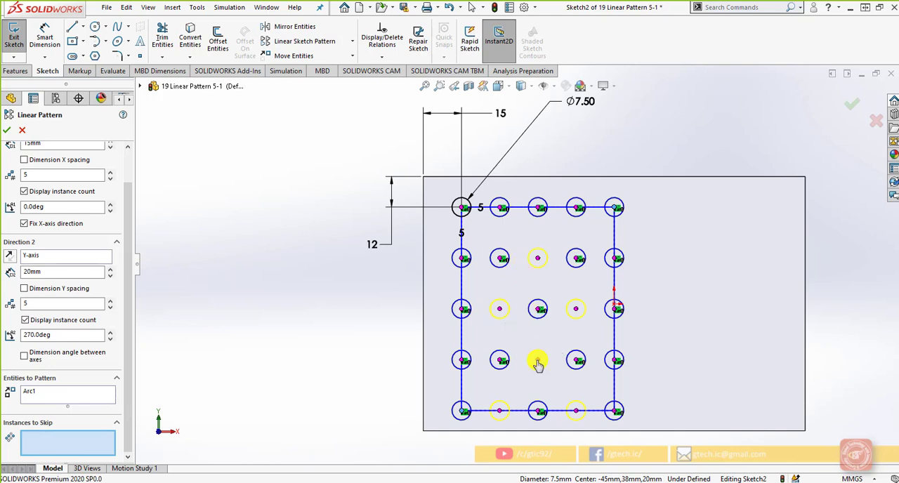
Reduce Direction 2 to 2 instances, accept the edited pattern and exit the sketch.
drag(127, 400, 129, 360)
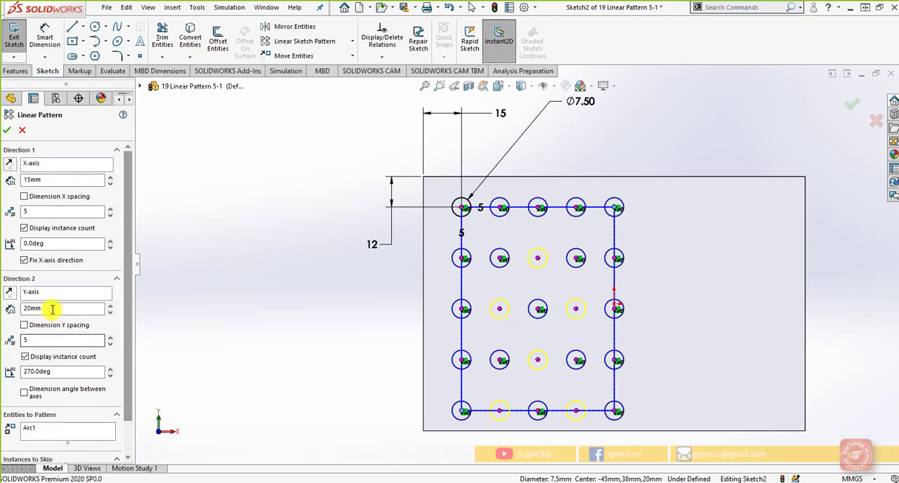
click(110, 344)
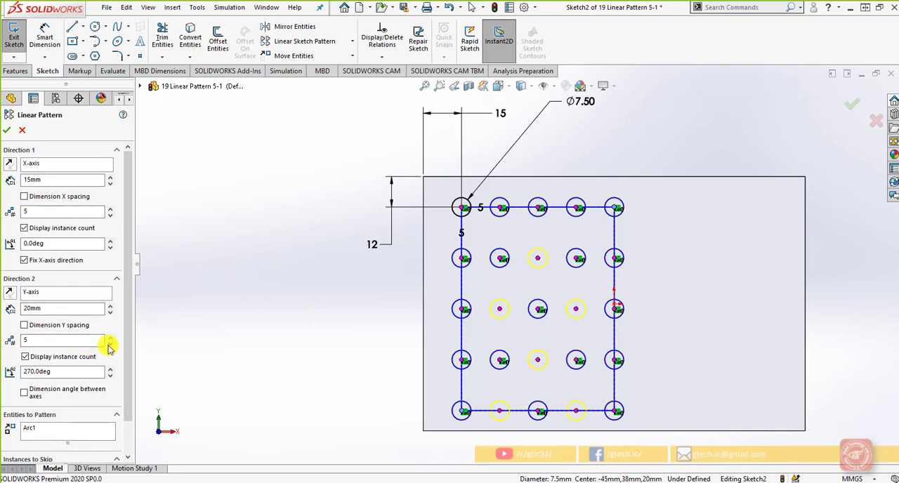
click(110, 344)
click(109, 344)
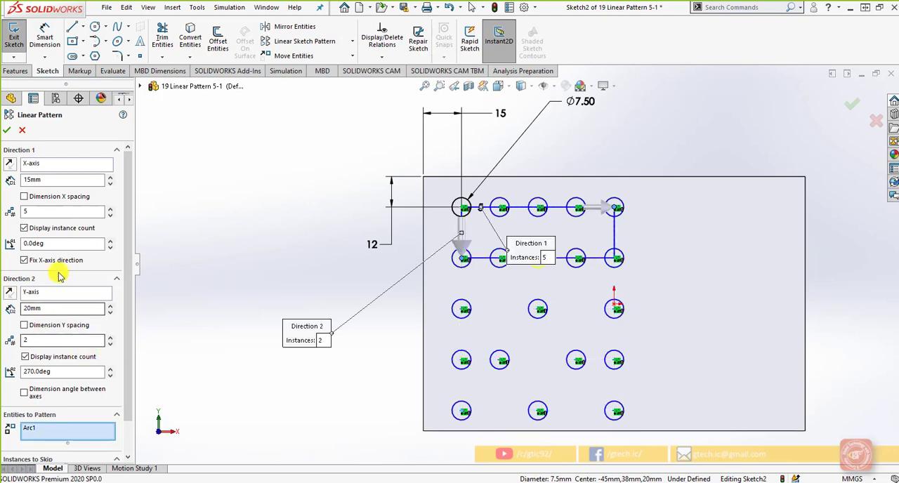
click(6, 130)
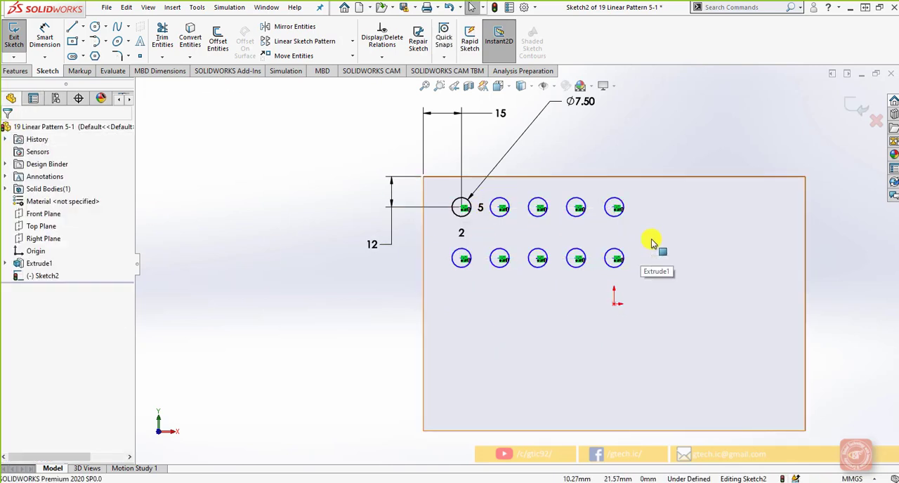
click(856, 105)
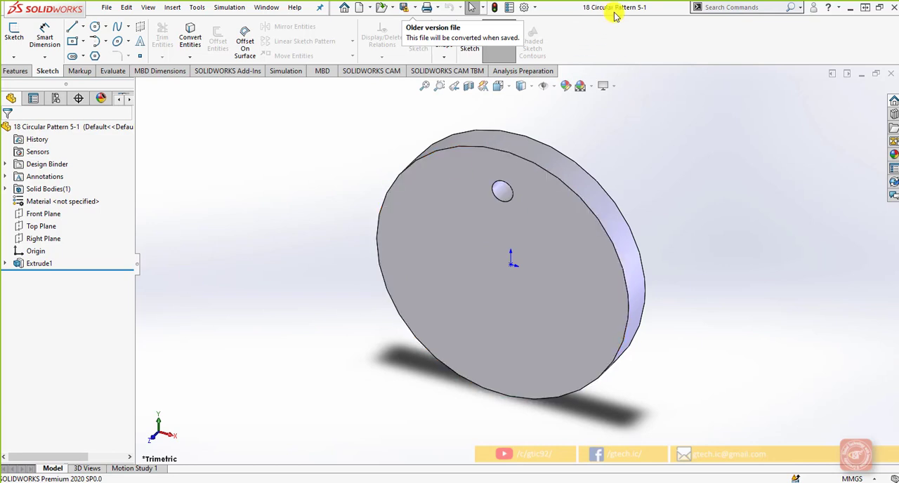
Open Sketch1 under Extrude1 for editing and view it from the front.
click(35, 262)
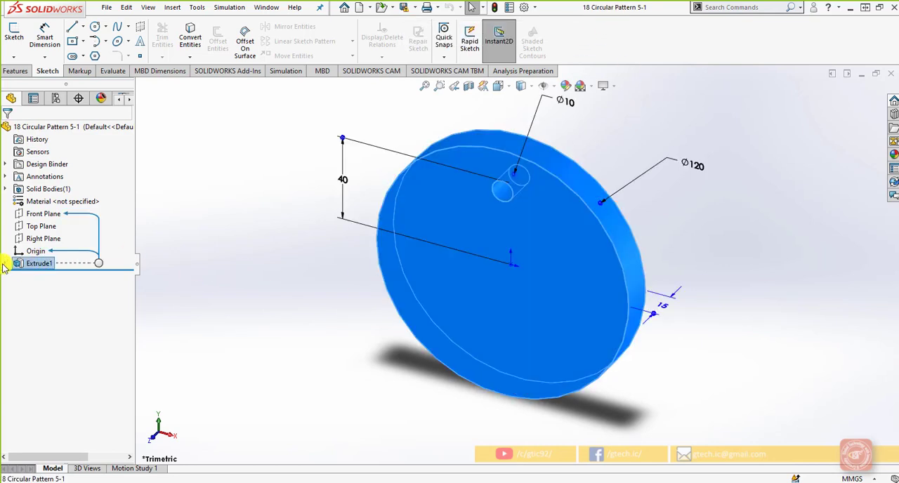
click(5, 263)
click(38, 276)
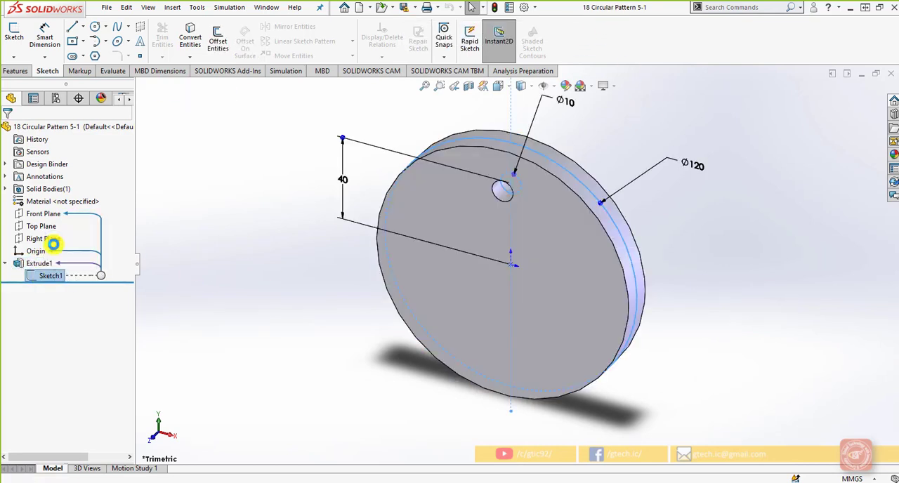
click(53, 244)
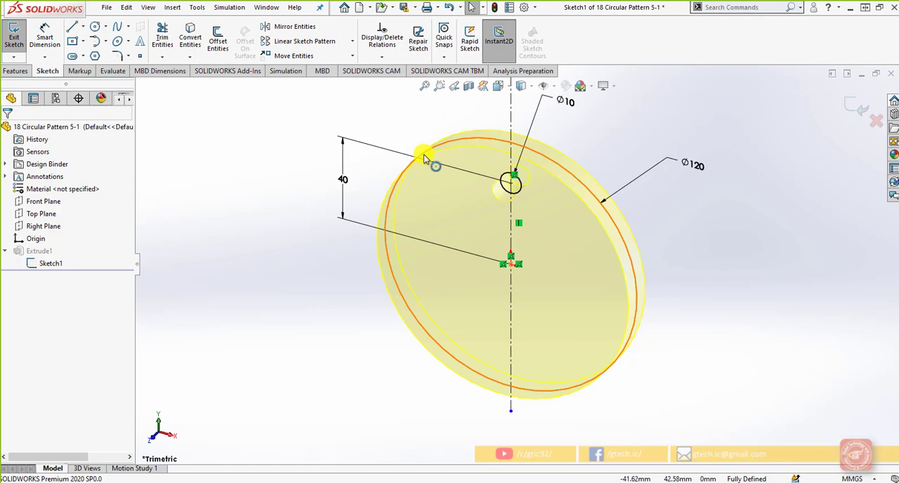
key(space)
click(422, 187)
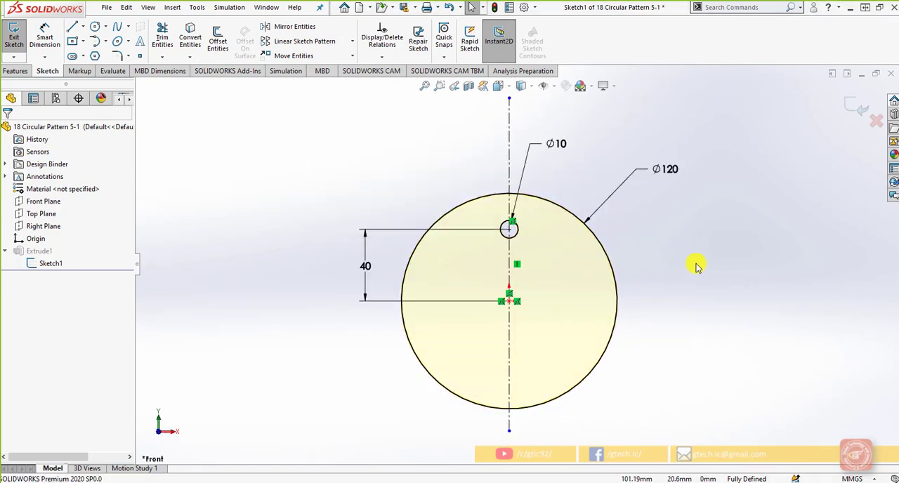
scroll(546, 245, down, 1)
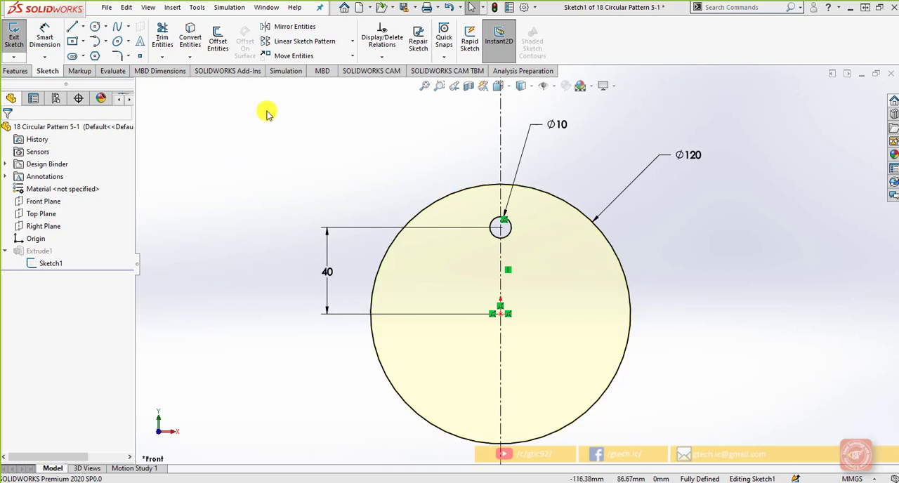
Start a circular sketch pattern of the 10 mm circle about the origin.
click(352, 41)
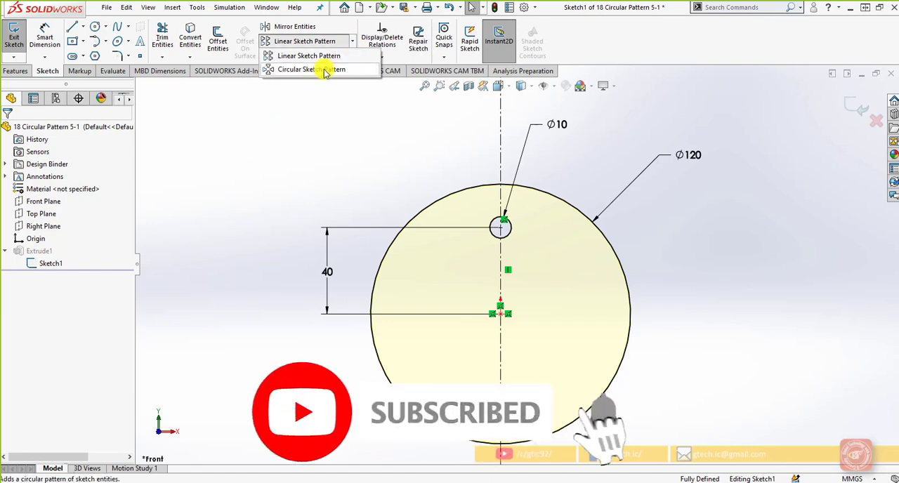
click(325, 70)
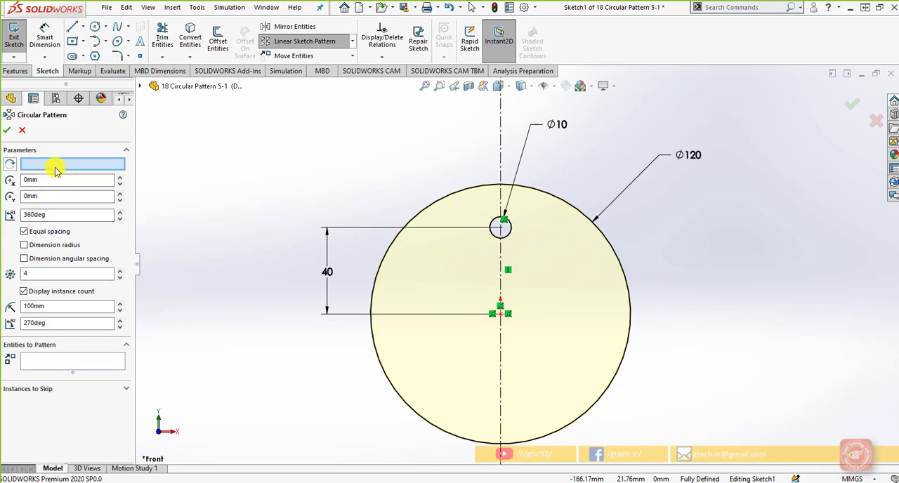
click(511, 232)
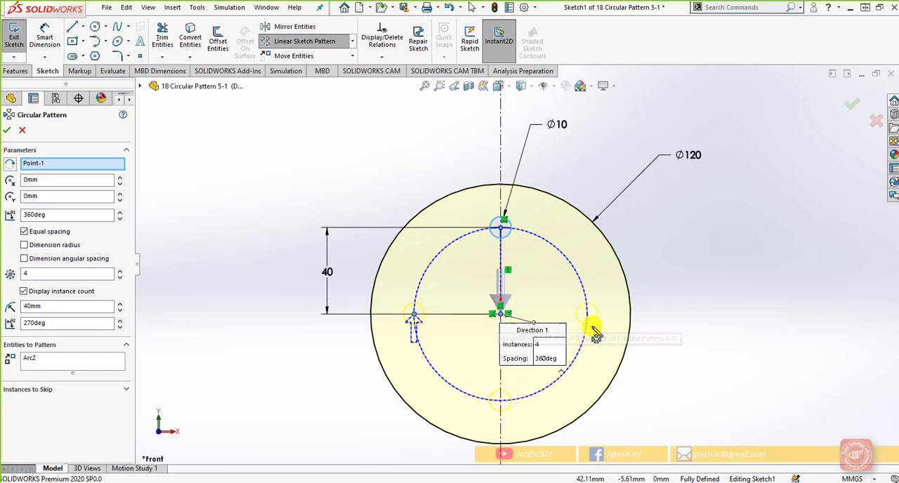
Try shifting the pattern centre to 10 mm in X and 10 mm in Y, and restore both to 0 mm.
click(62, 182)
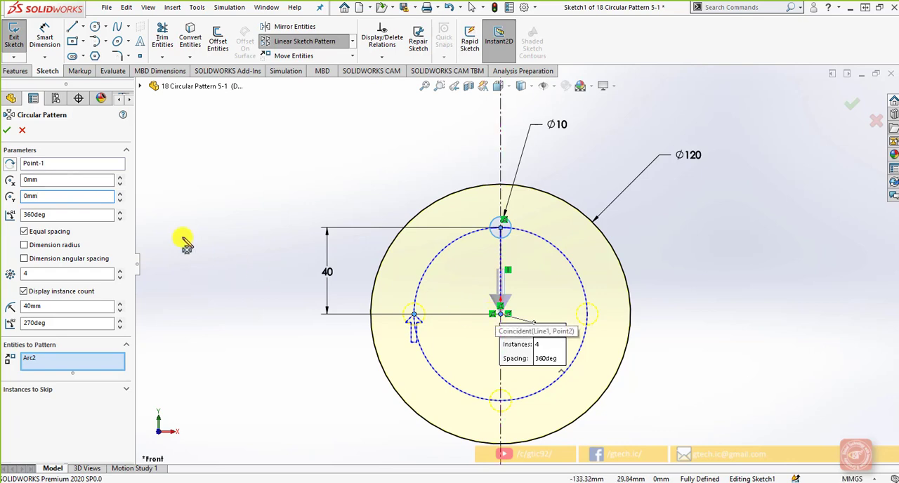
click(120, 177)
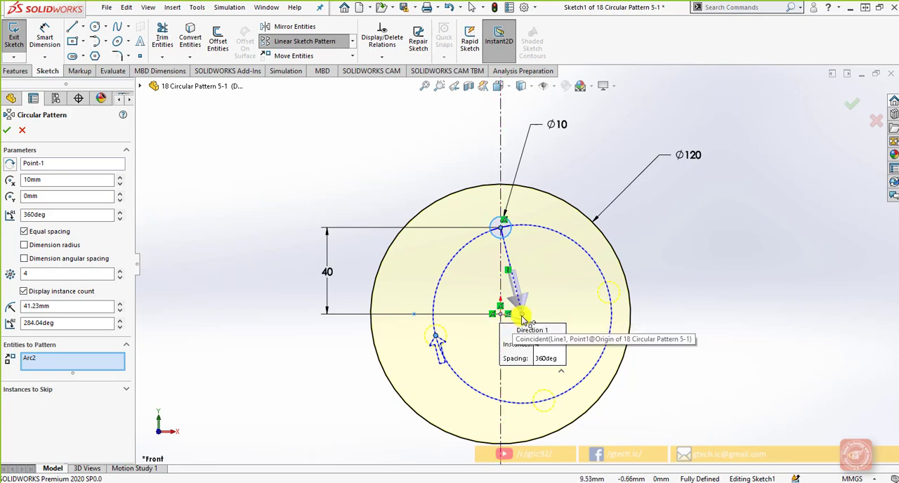
click(120, 194)
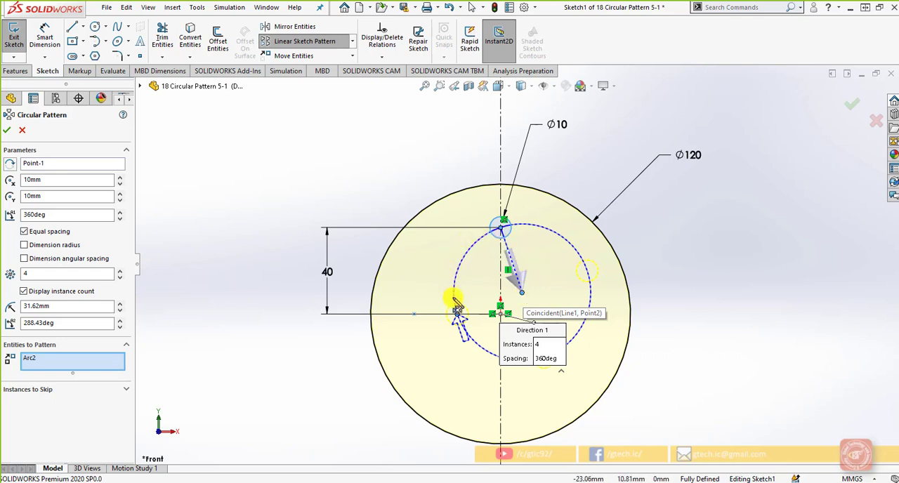
click(120, 199)
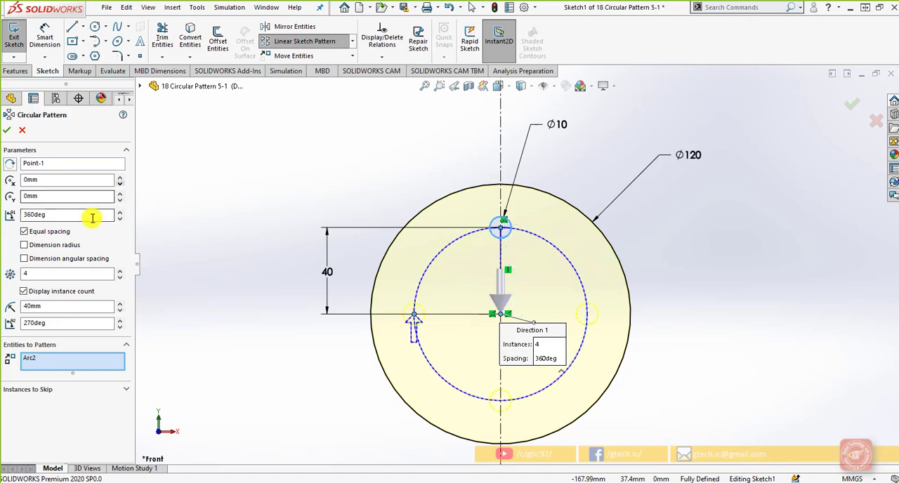
Turn on Dimension radius with equal spacing over 360 degrees and set the circular pattern to 8 instances.
click(92, 217)
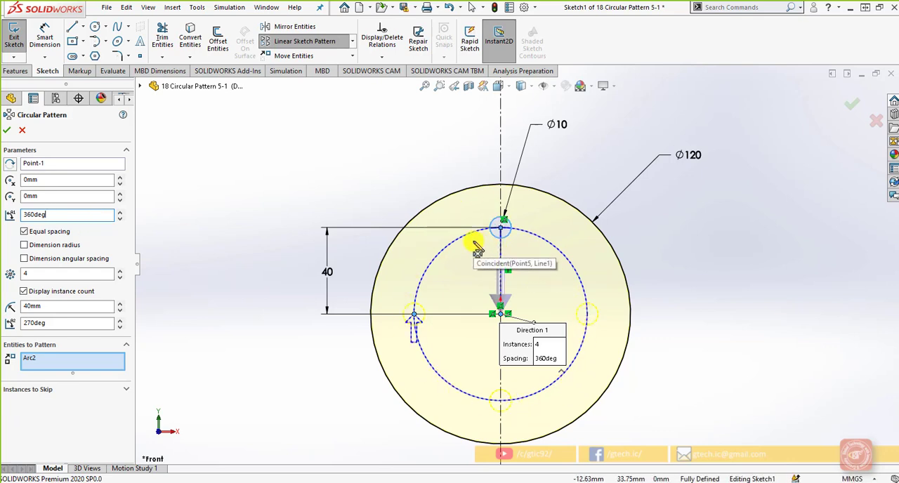
click(24, 246)
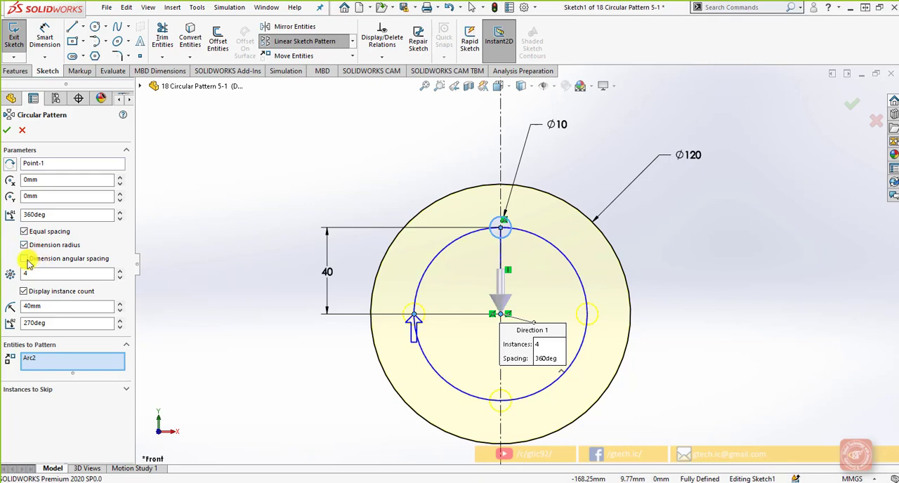
click(25, 260)
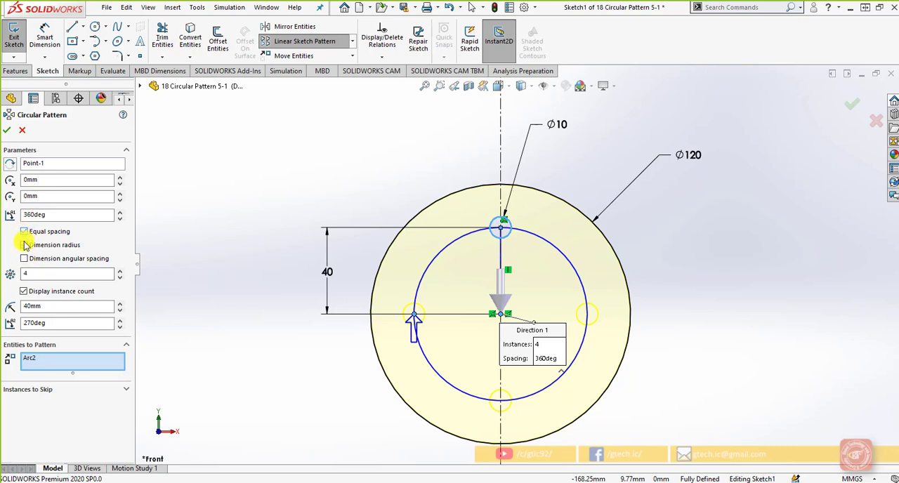
click(23, 246)
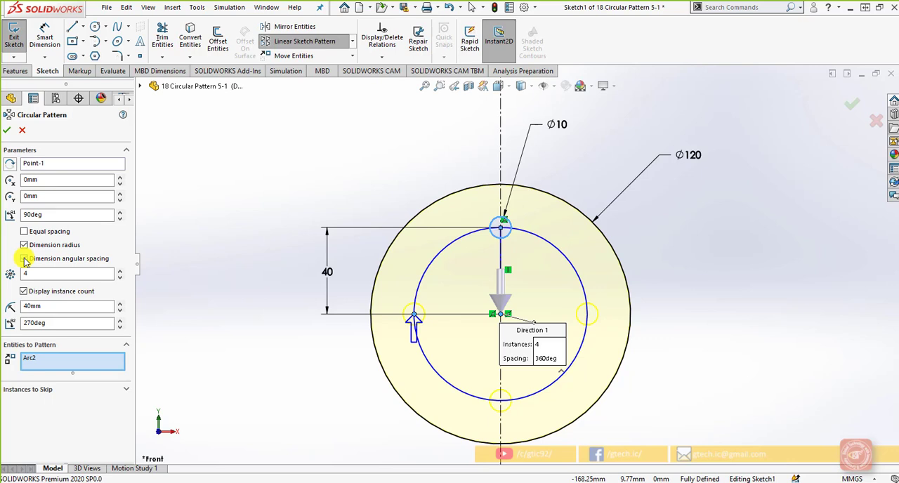
click(25, 260)
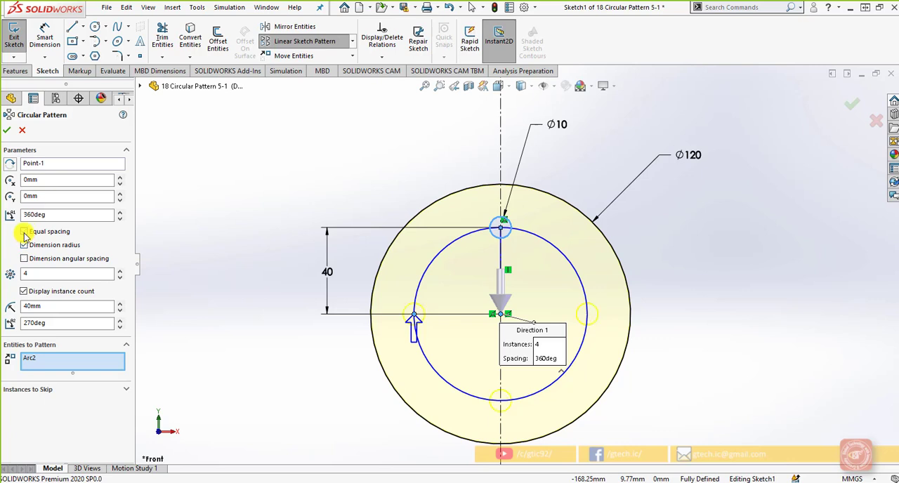
click(25, 233)
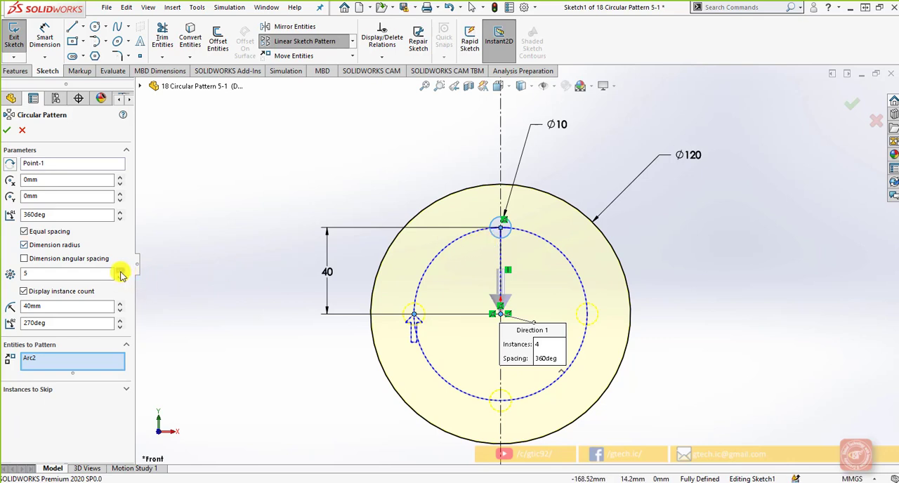
click(120, 271)
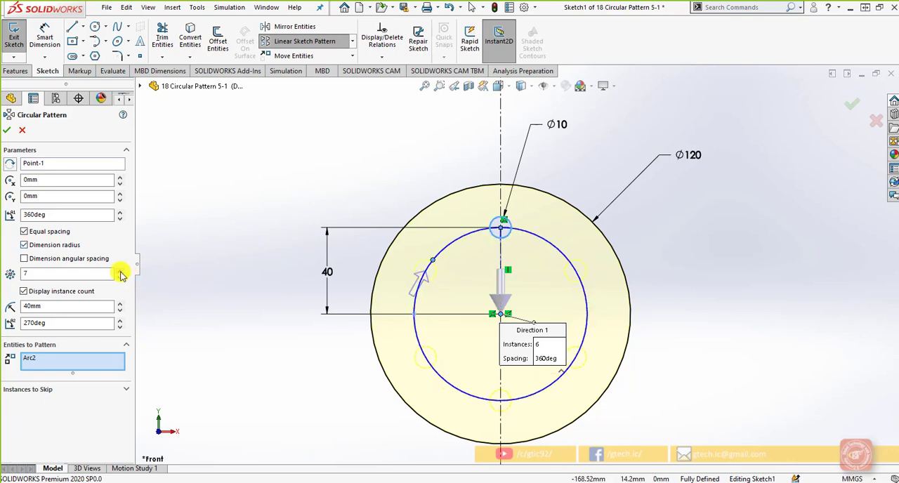
click(121, 271)
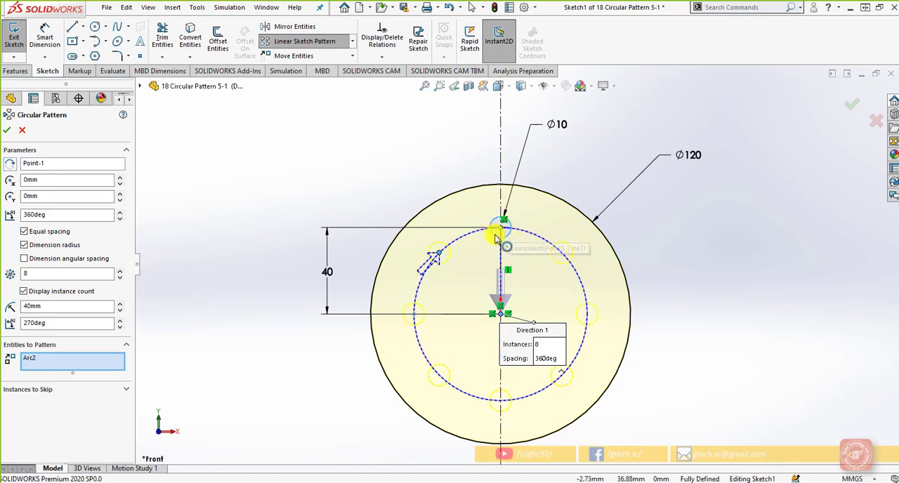
Try enlarging the circular pattern's radius to 90 mm.
click(119, 303)
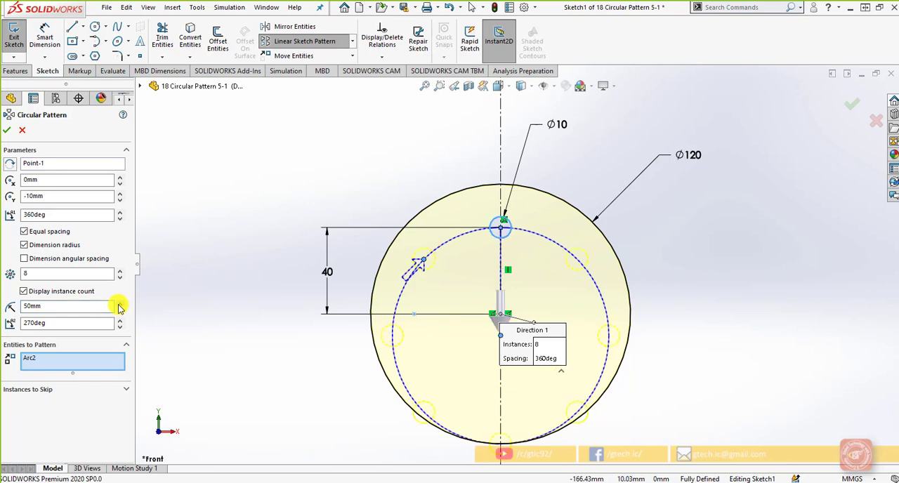
click(119, 304)
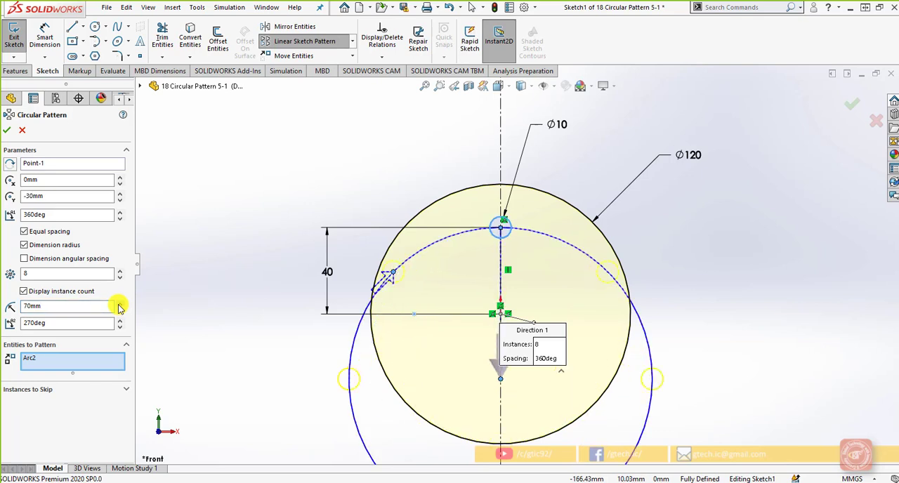
click(120, 304)
click(119, 304)
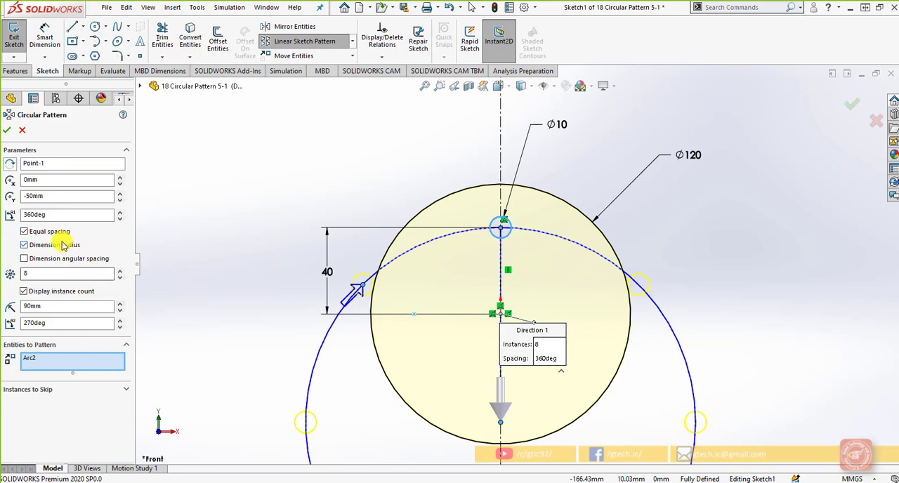
Turn on Dimension angular spacing in place of equal spacing and set the pattern radius to 50 mm.
click(24, 258)
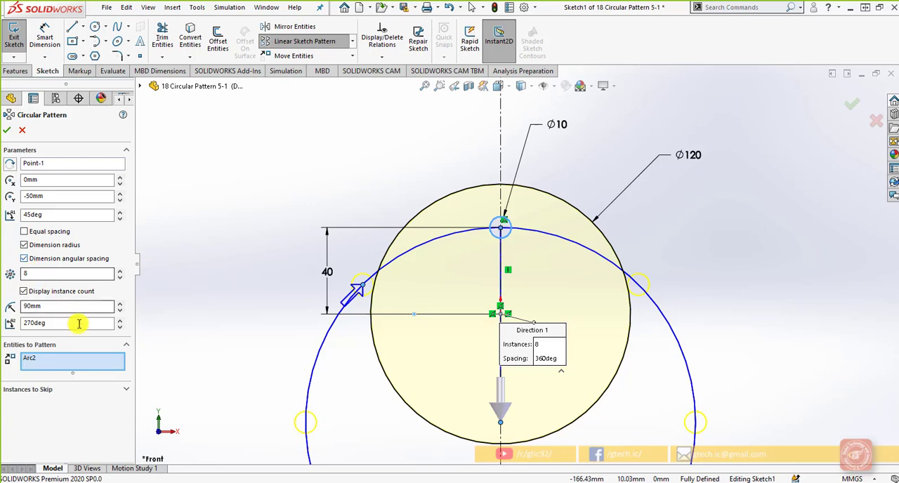
click(120, 303)
click(120, 304)
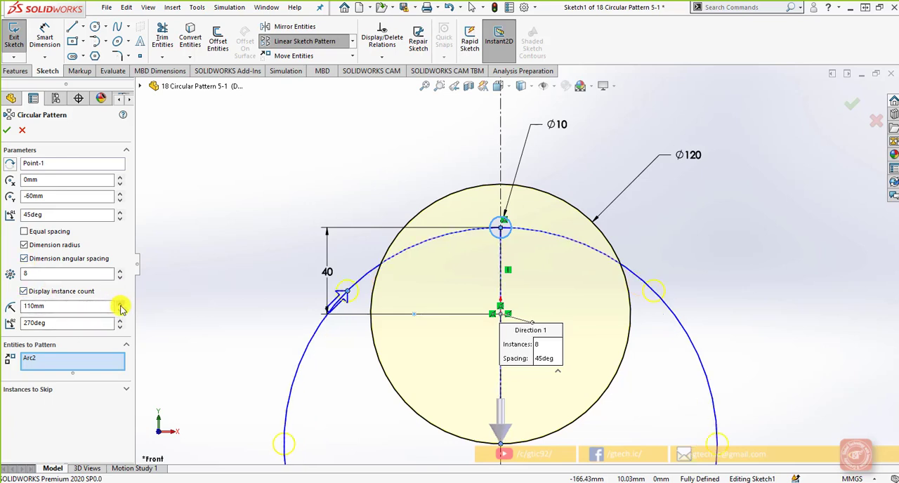
click(120, 303)
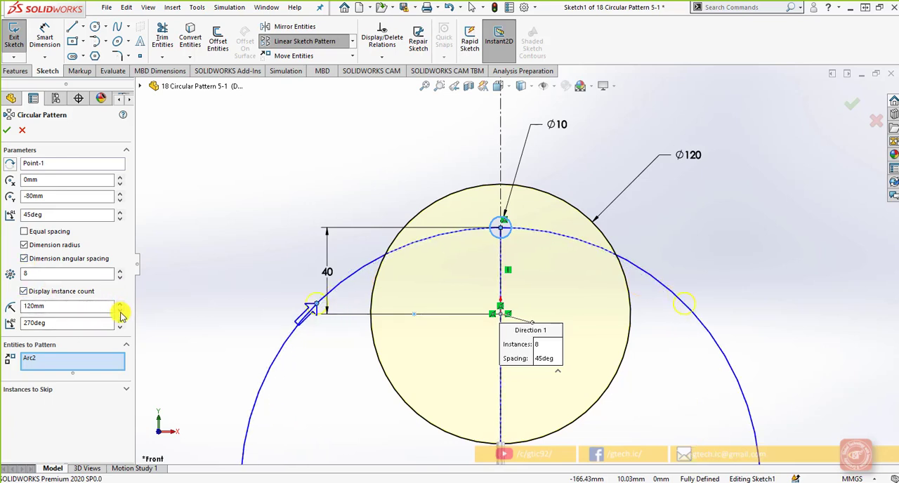
click(120, 311)
click(120, 311)
click(120, 312)
click(120, 311)
click(120, 312)
click(120, 311)
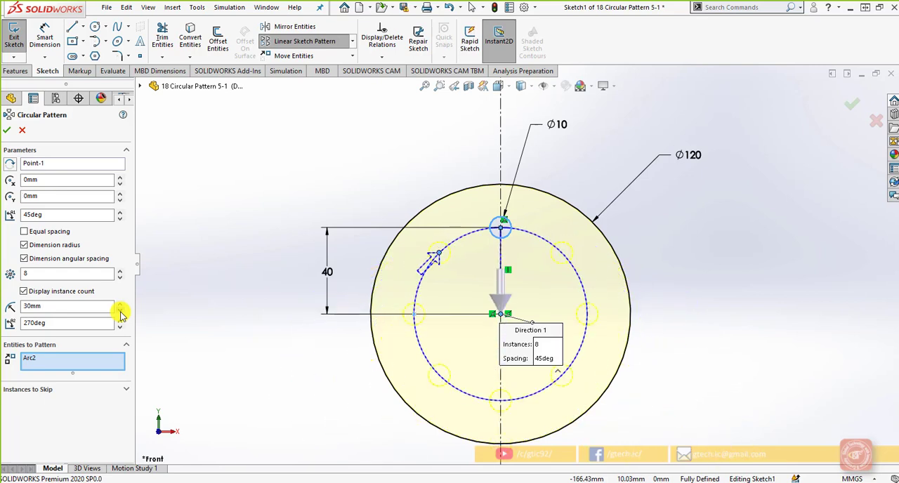
click(120, 312)
click(120, 312)
click(120, 303)
click(120, 304)
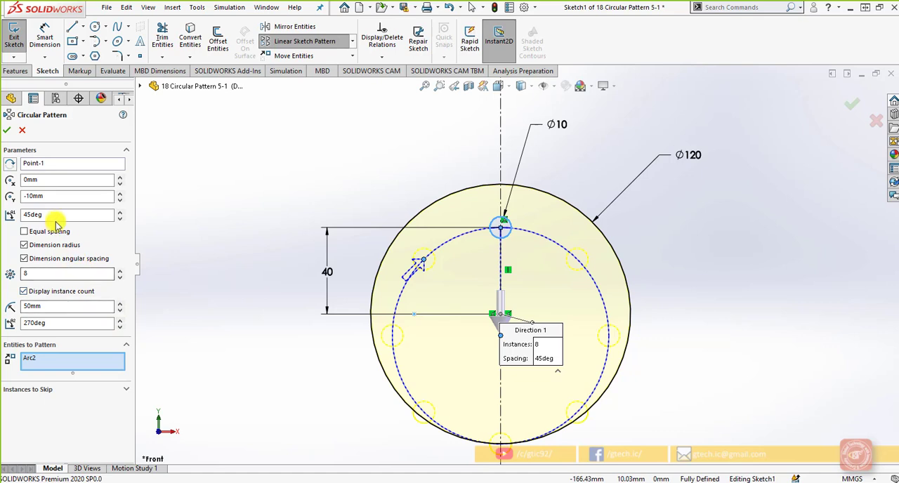
Try to set the angular spacing between instances to 55 degrees.
drag(56, 219, 29, 220)
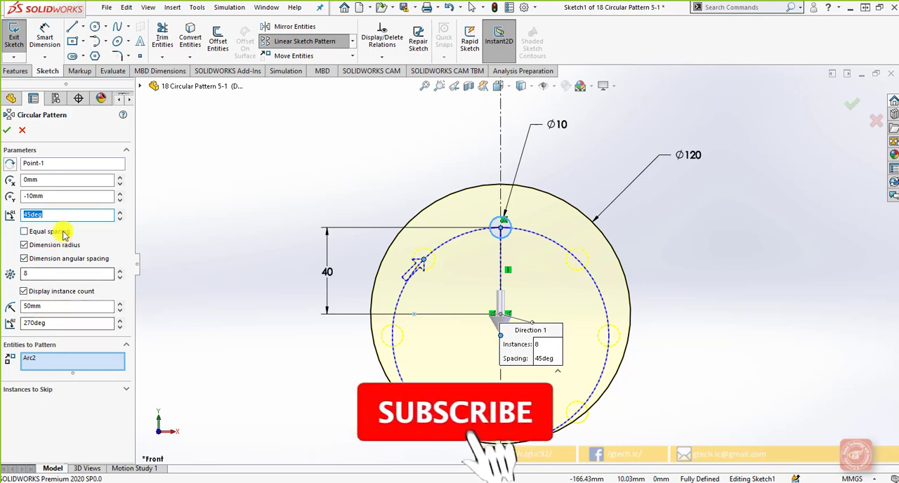
text(55)
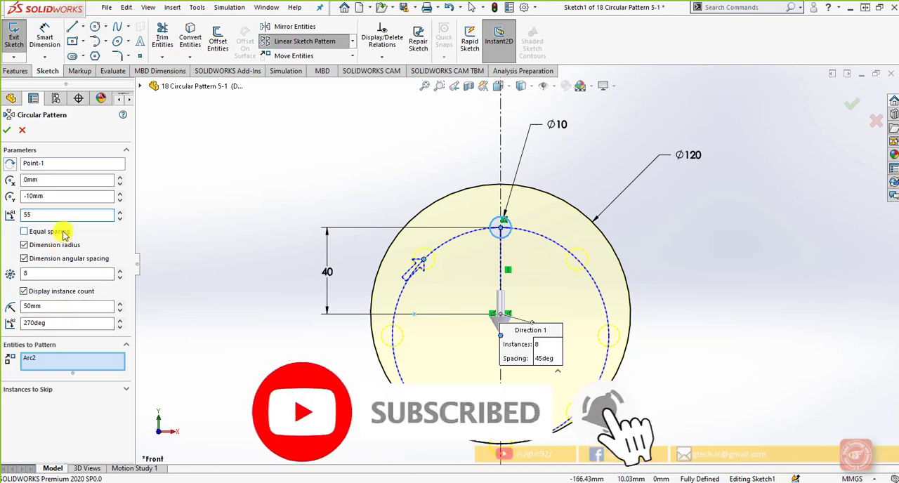
key(Return)
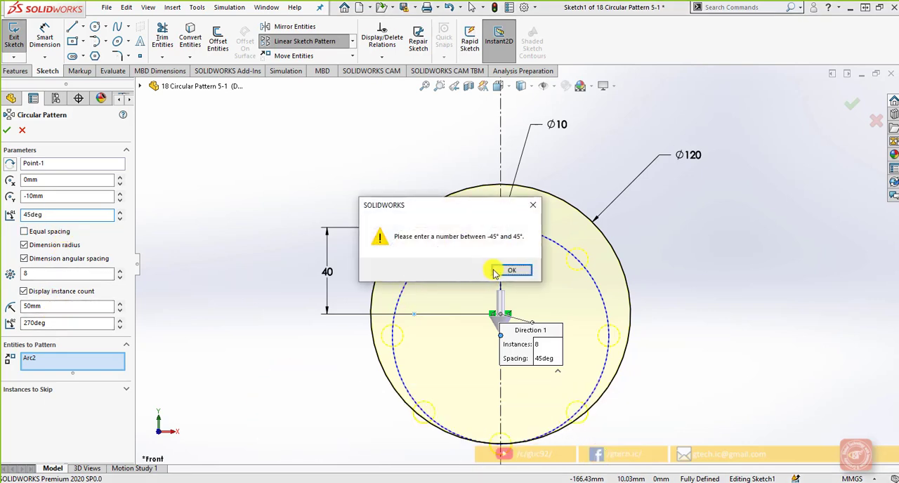
click(510, 270)
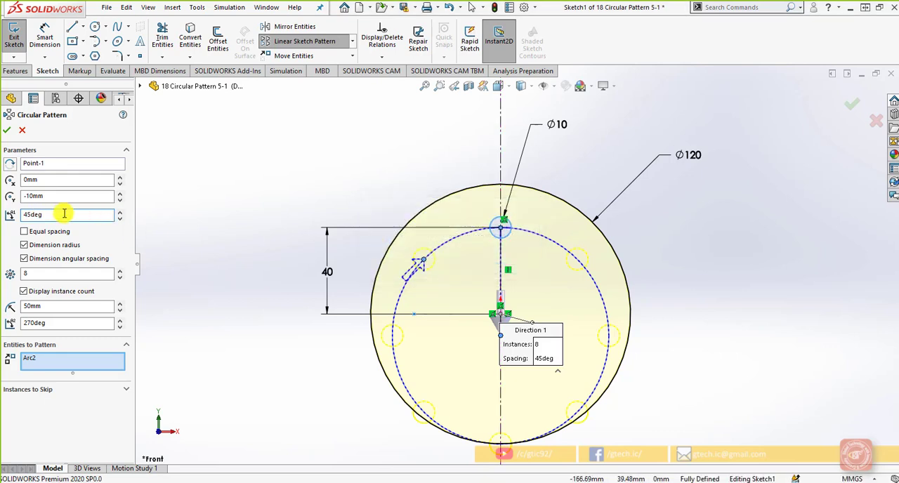
Set the circular pattern's arc angle to 284 degrees.
click(75, 322)
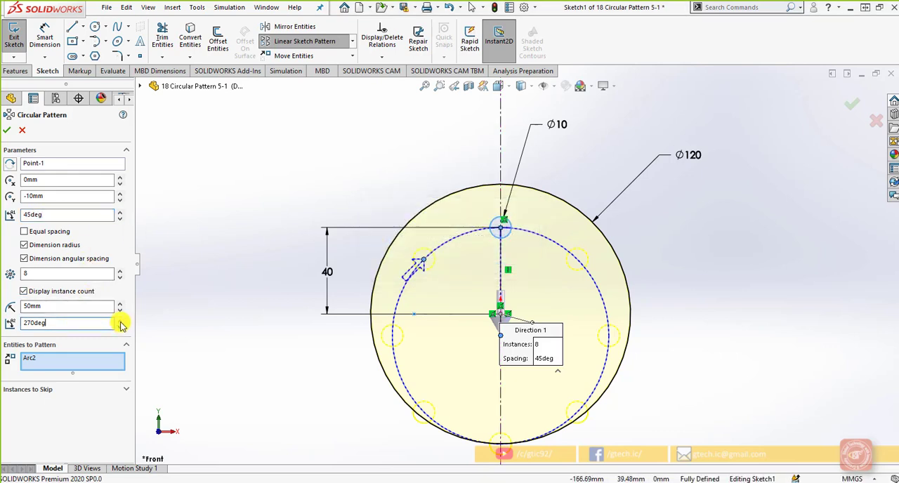
click(120, 321)
click(121, 321)
click(121, 321)
click(121, 321)
click(121, 321)
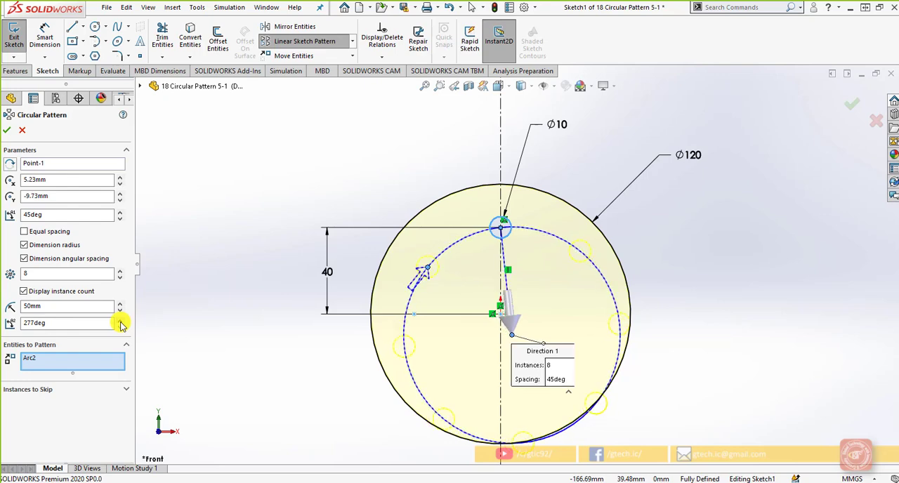
click(120, 321)
click(121, 321)
click(120, 321)
click(121, 321)
click(120, 320)
click(120, 321)
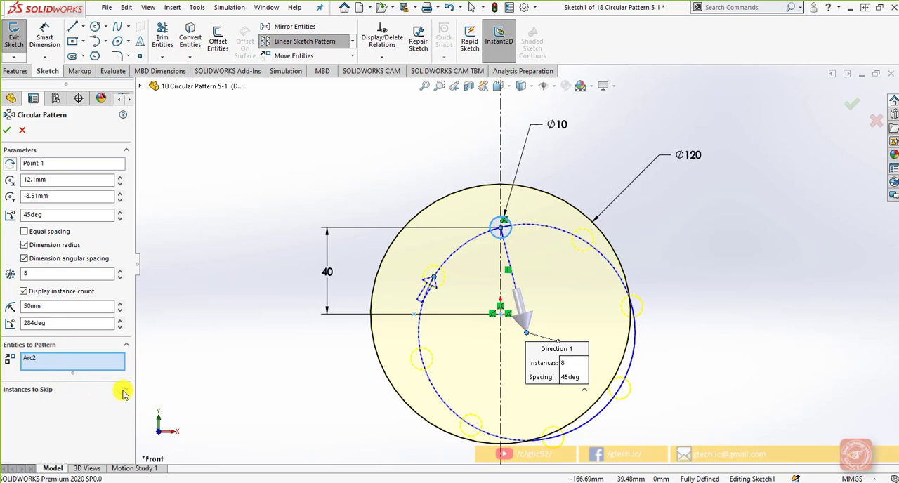
Return the circular pattern to equal spacing over 360 degrees and set its centre to X 0 mm and Y 0 mm.
click(125, 391)
click(111, 407)
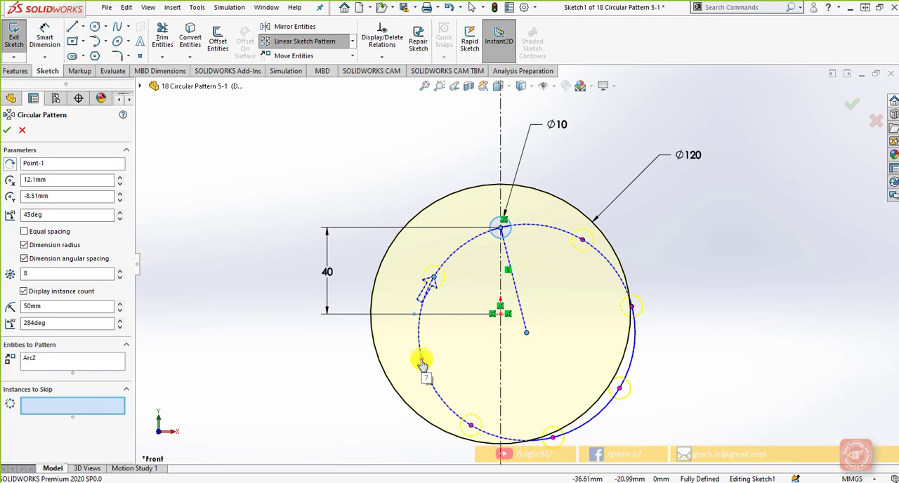
click(26, 231)
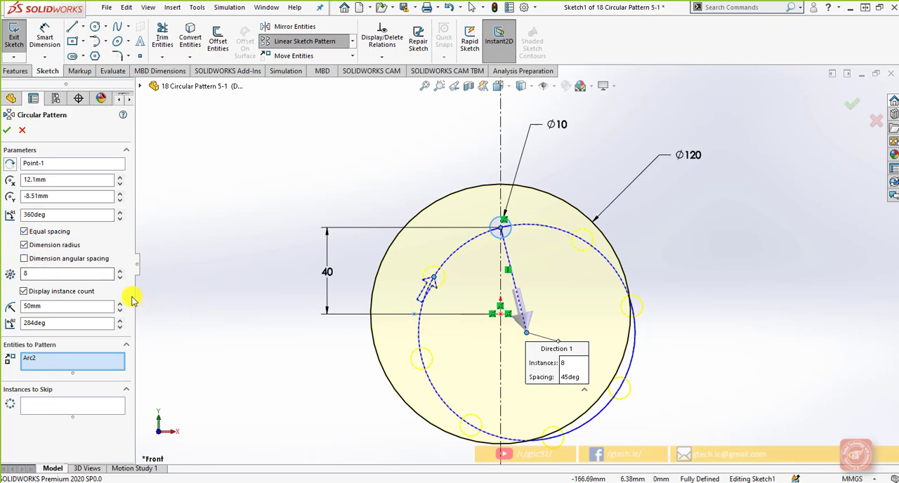
click(119, 200)
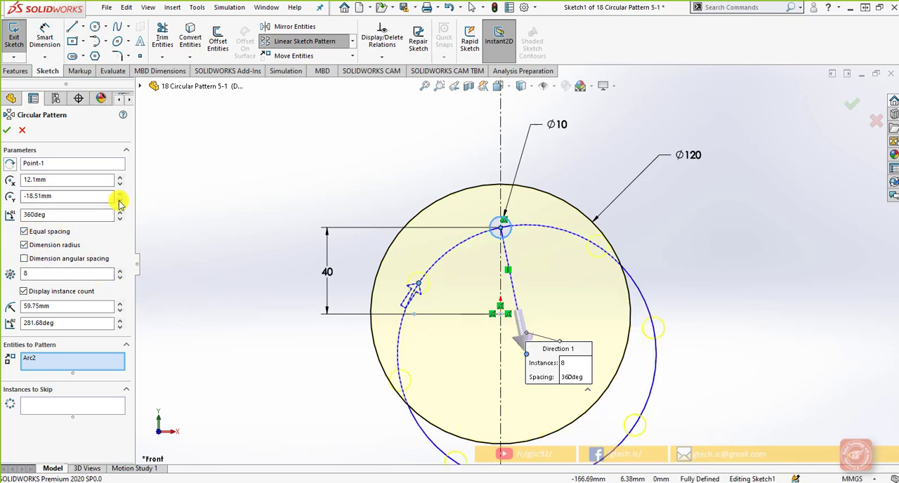
click(120, 200)
click(119, 200)
drag(81, 199, 4, 204)
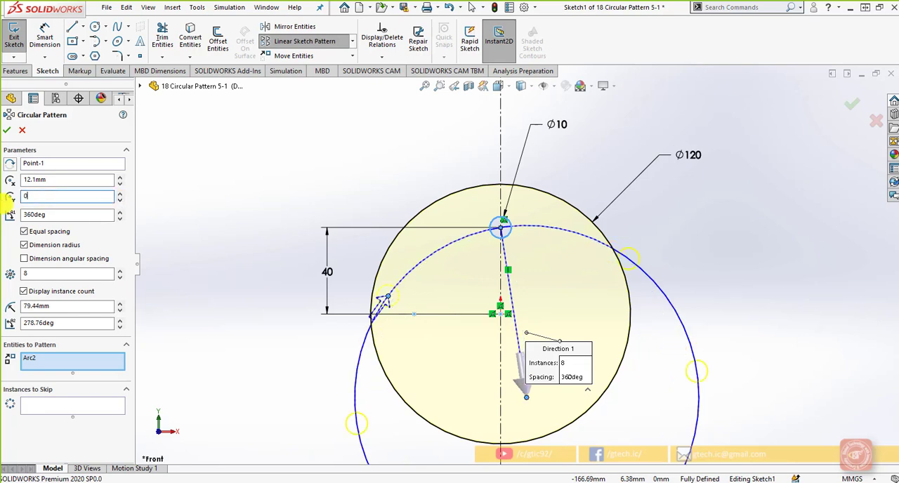
drag(51, 179, 16, 181)
text(0)
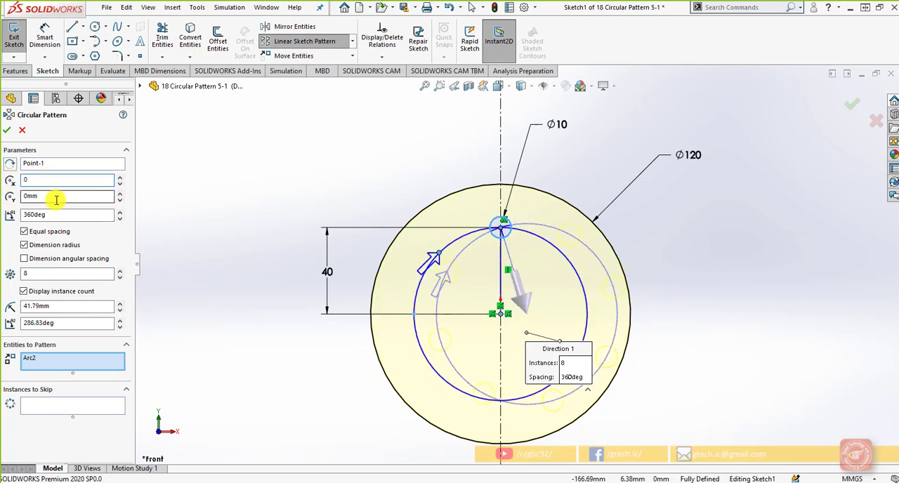
click(56, 198)
Skip instances 6 and 3 of the circular pattern, accept it and exit the sketch.
click(45, 405)
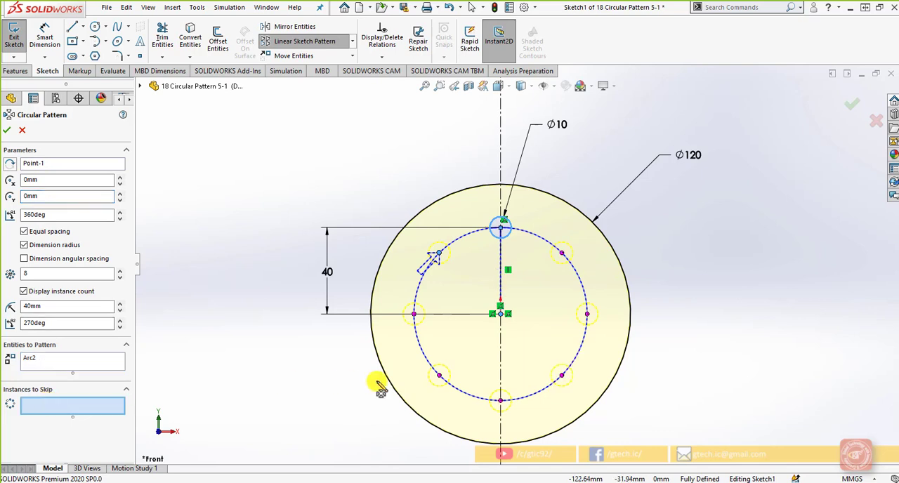
click(439, 379)
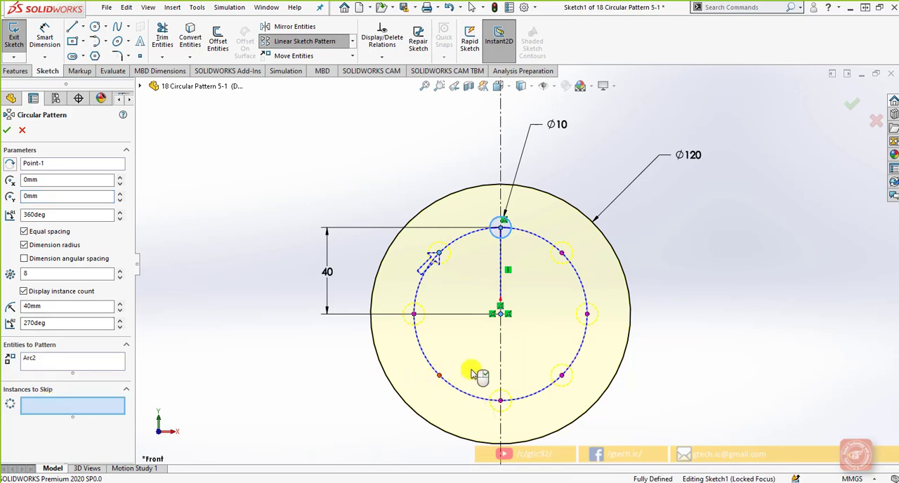
click(587, 314)
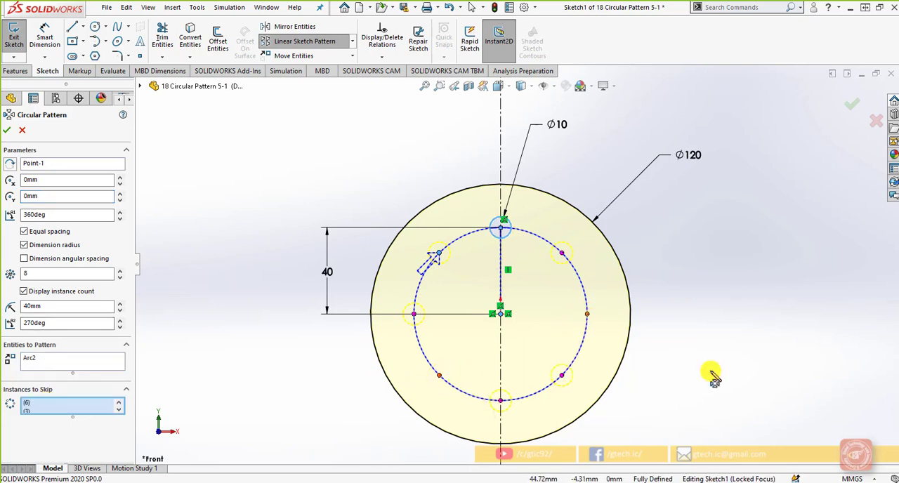
click(853, 111)
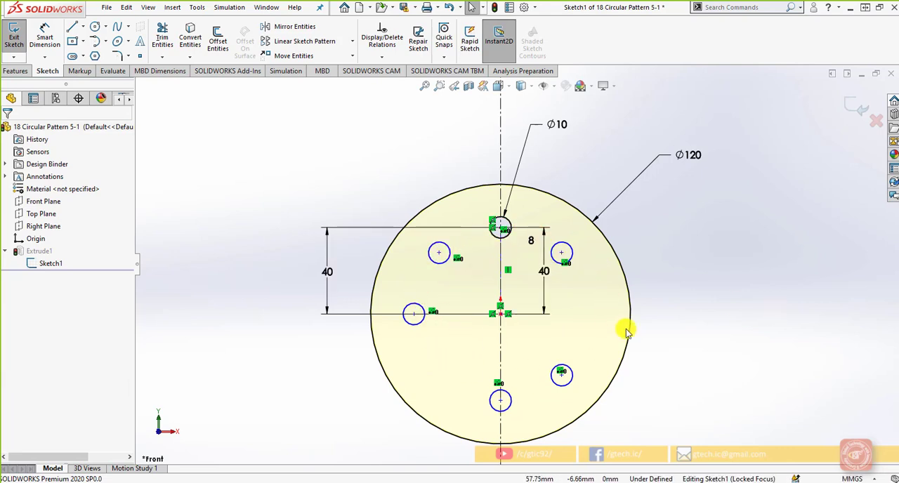
click(851, 110)
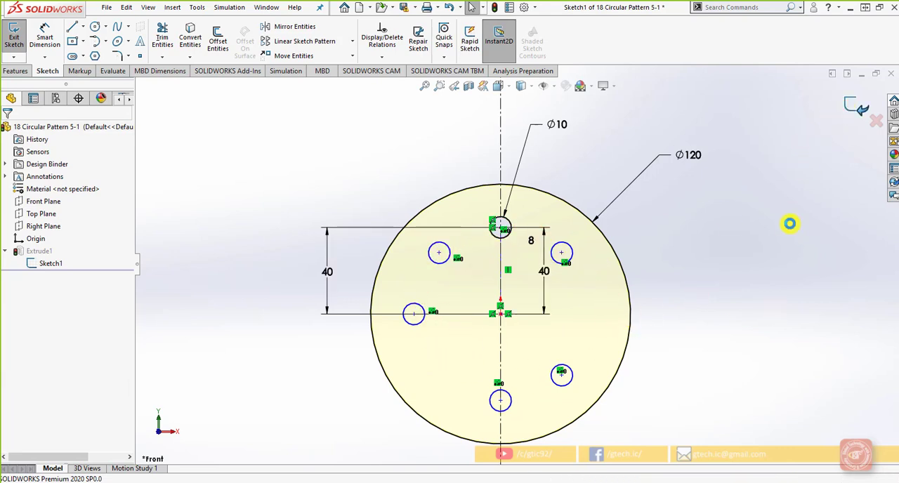
Create a new part and start a sketch on the Front Plane.
click(360, 7)
click(444, 437)
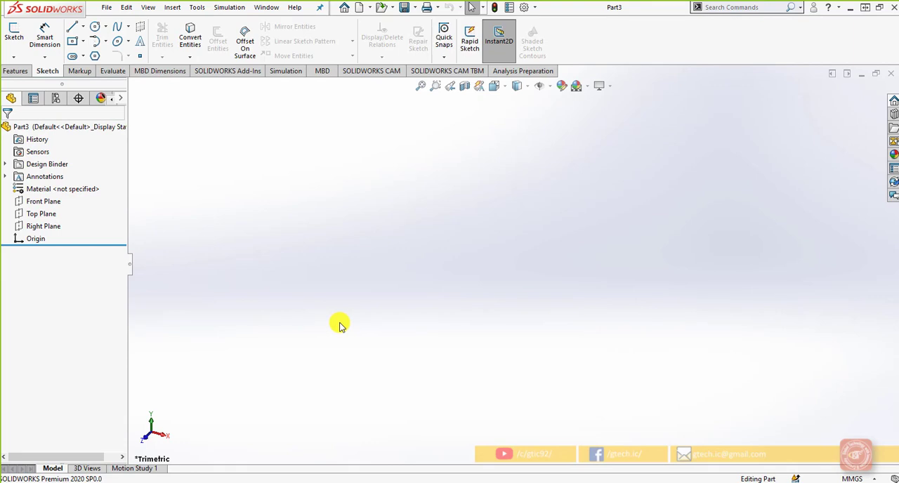
click(42, 201)
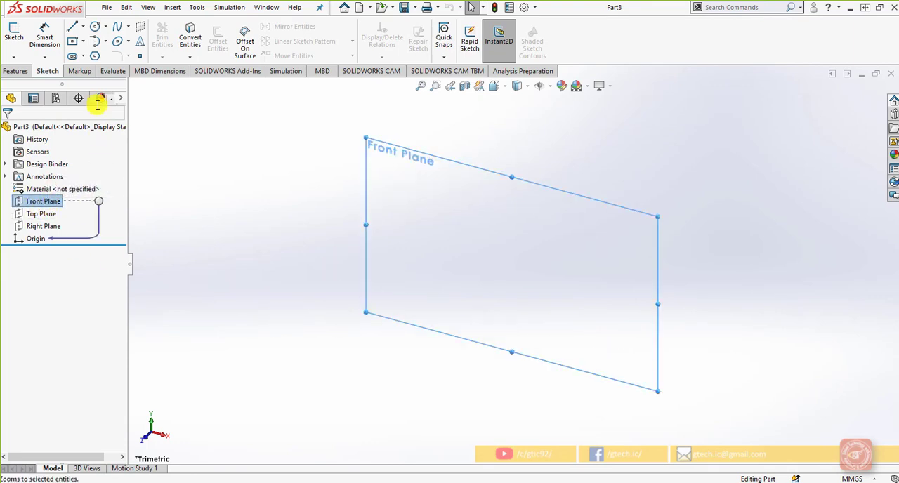
click(14, 34)
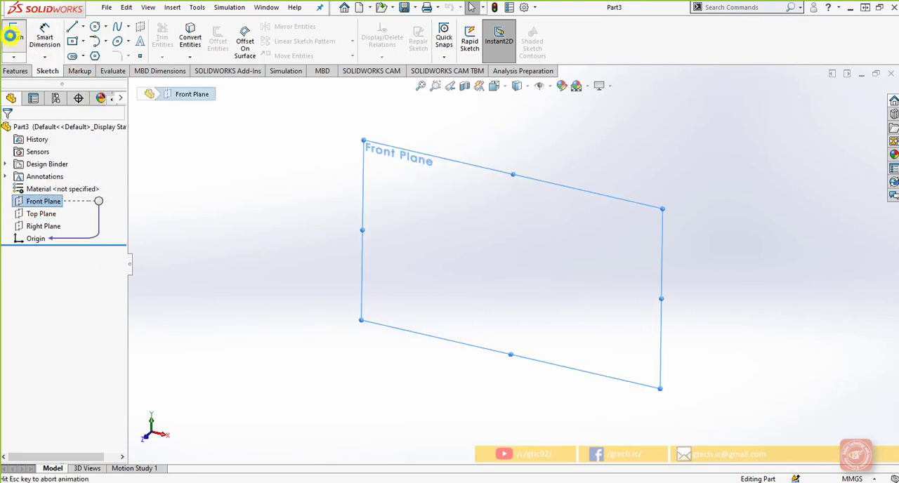
Sketch a circle centred on the origin and dimension its diameter to 25 mm.
click(98, 29)
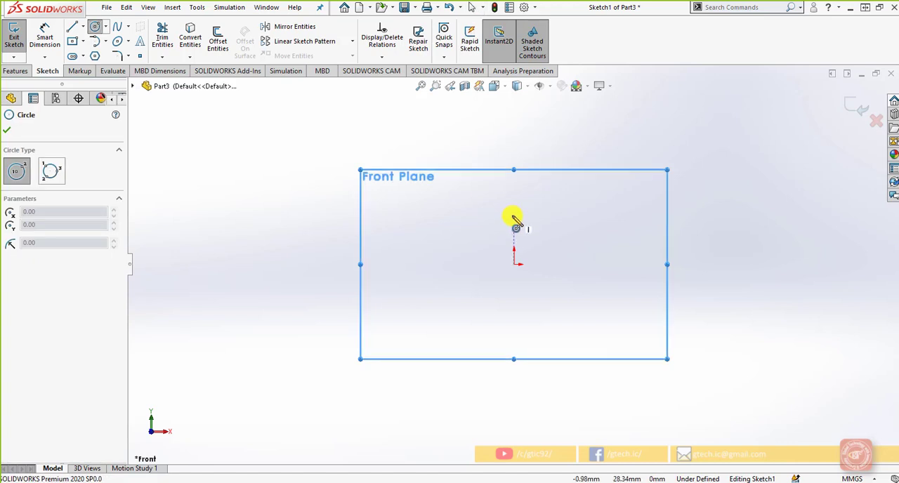
click(516, 263)
click(516, 248)
click(44, 37)
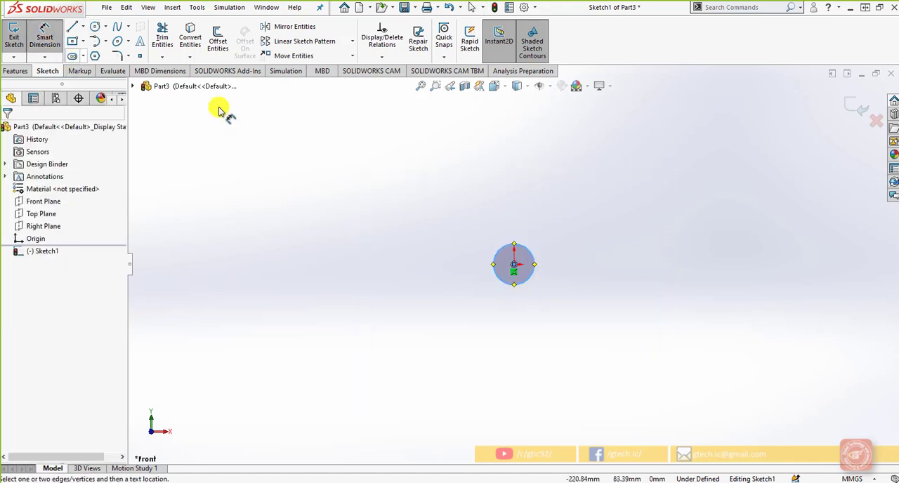
click(501, 251)
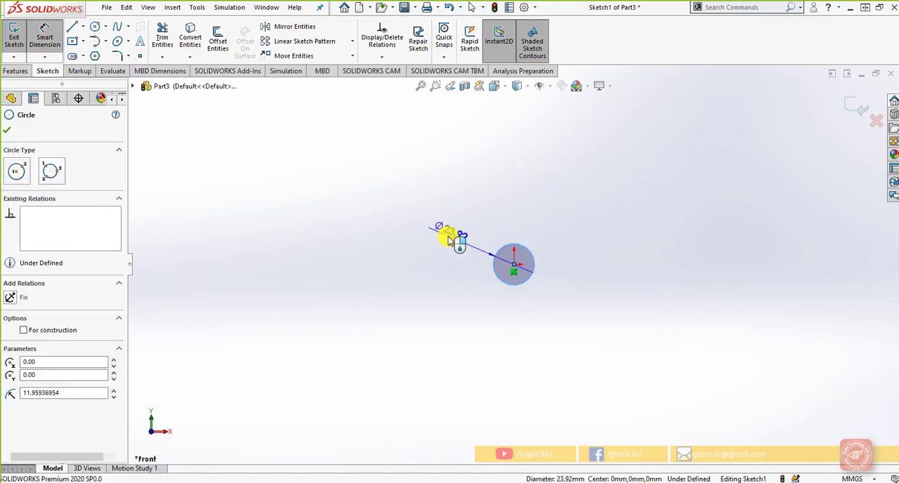
click(443, 233)
text(25)
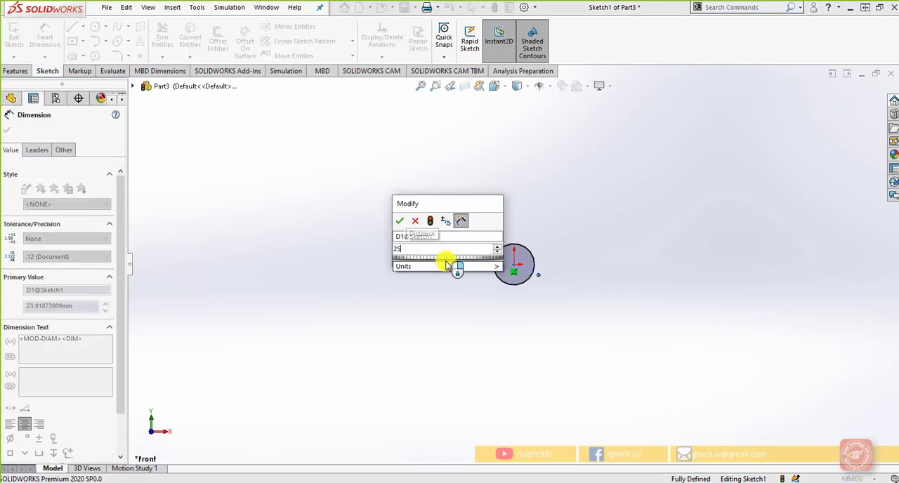
key(Return)
click(6, 130)
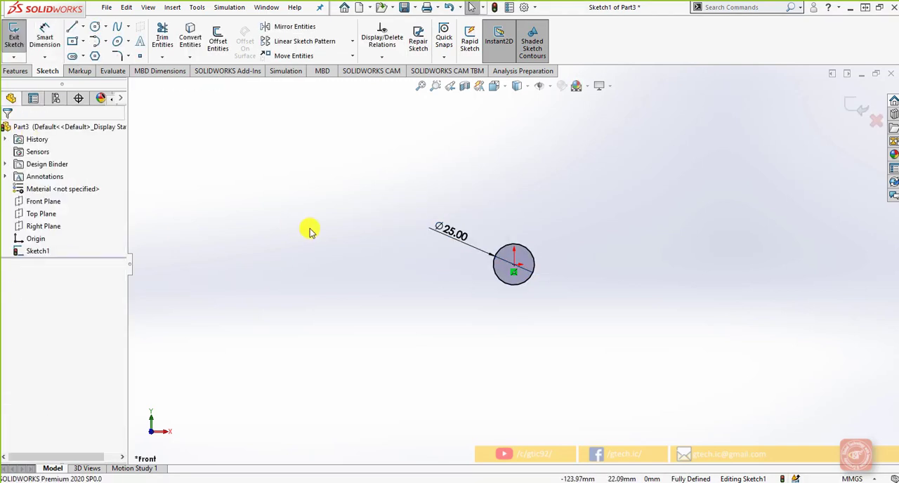
Create a linear sketch pattern of the circle along the X-axis with 5 instances spaced 40 mm apart.
click(302, 41)
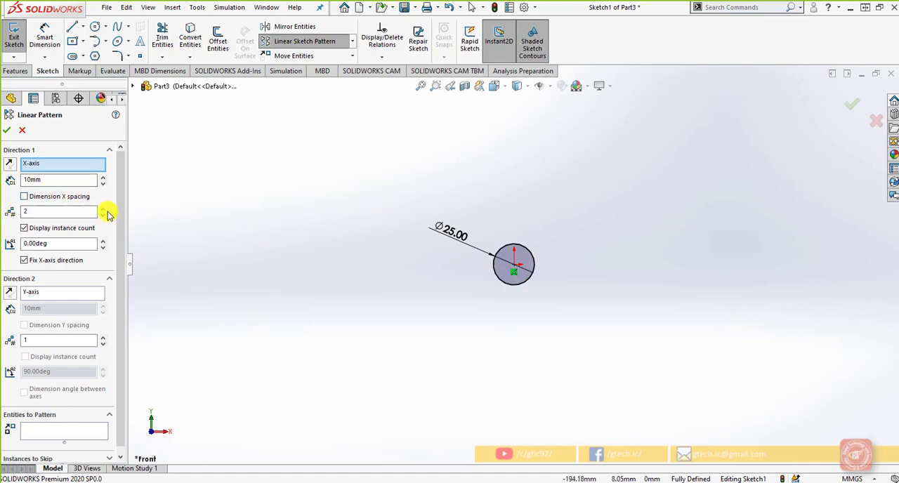
click(517, 284)
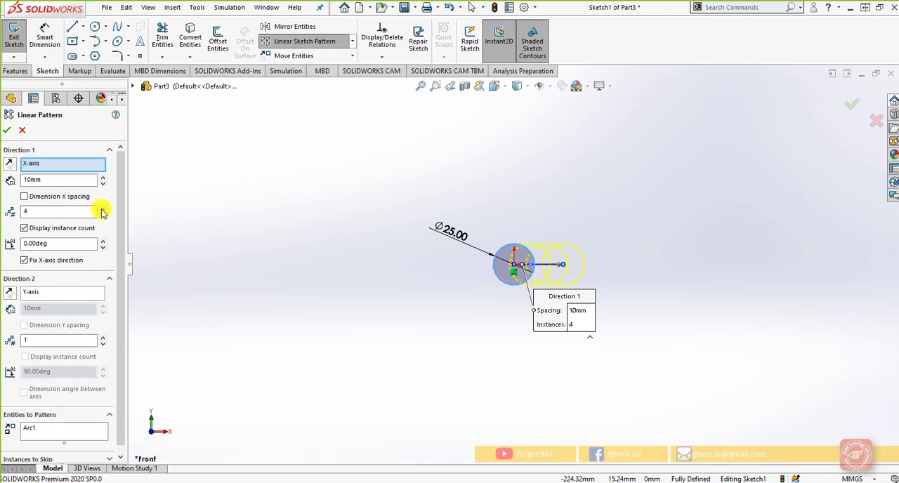
click(103, 177)
click(104, 178)
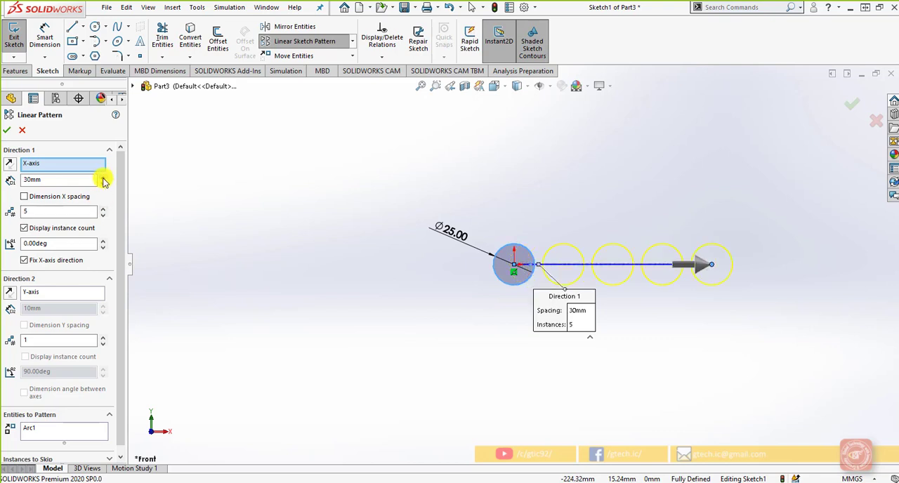
click(103, 177)
click(7, 132)
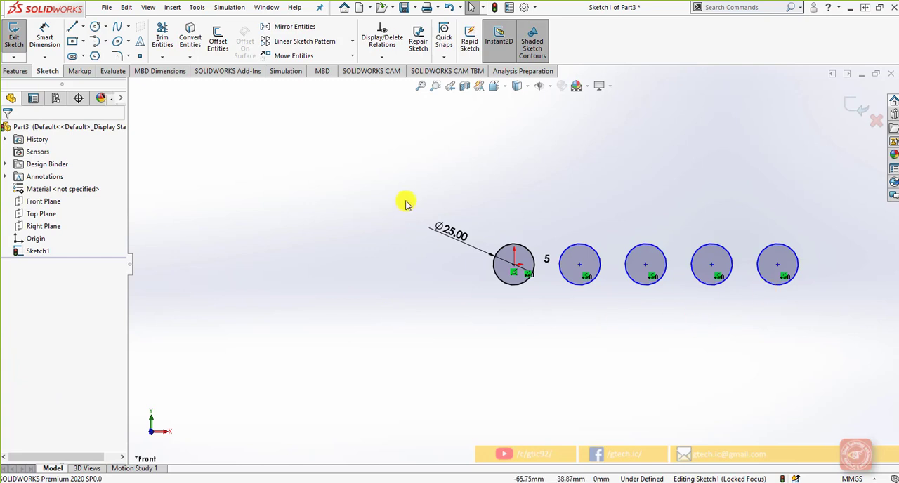
click(352, 41)
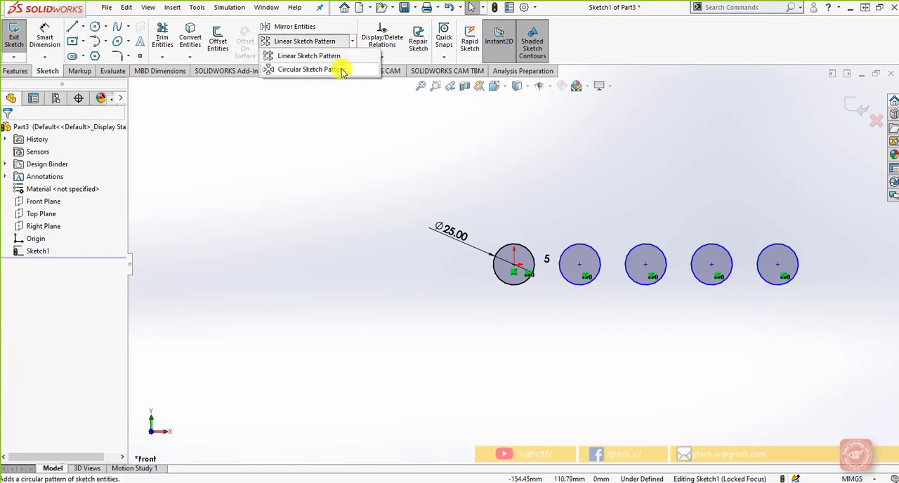
click(342, 68)
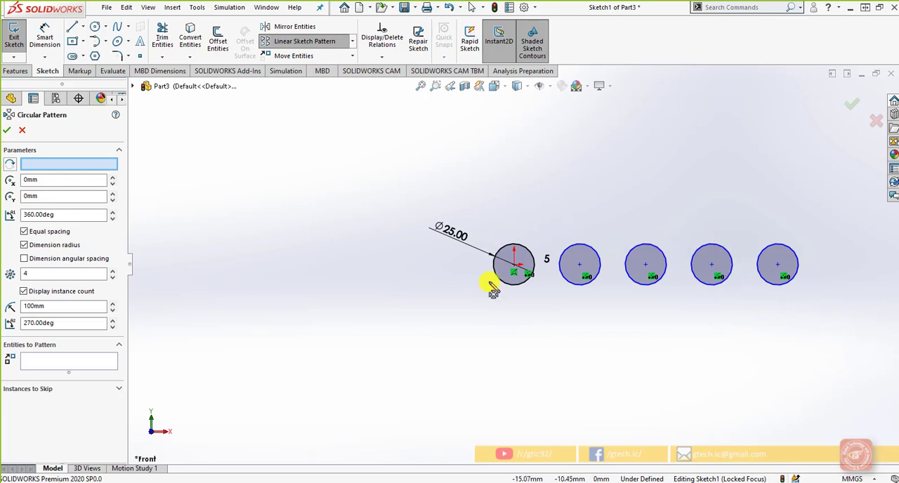
click(562, 280)
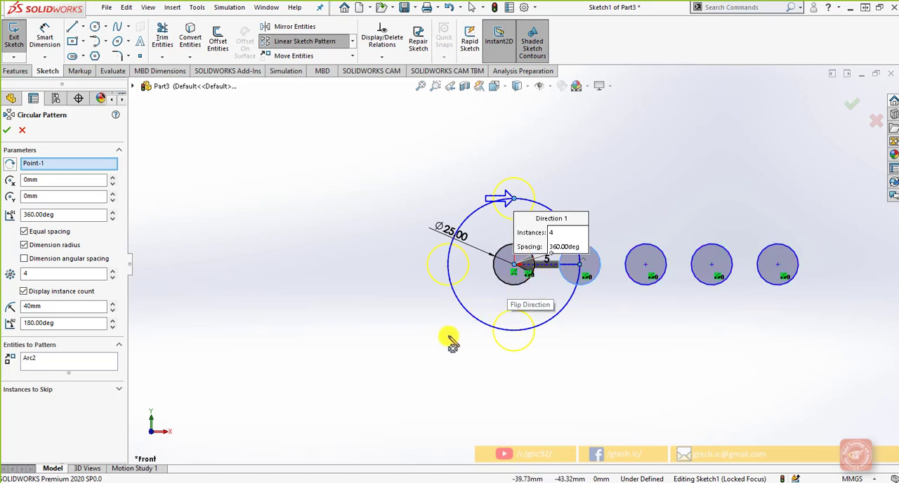
click(64, 166)
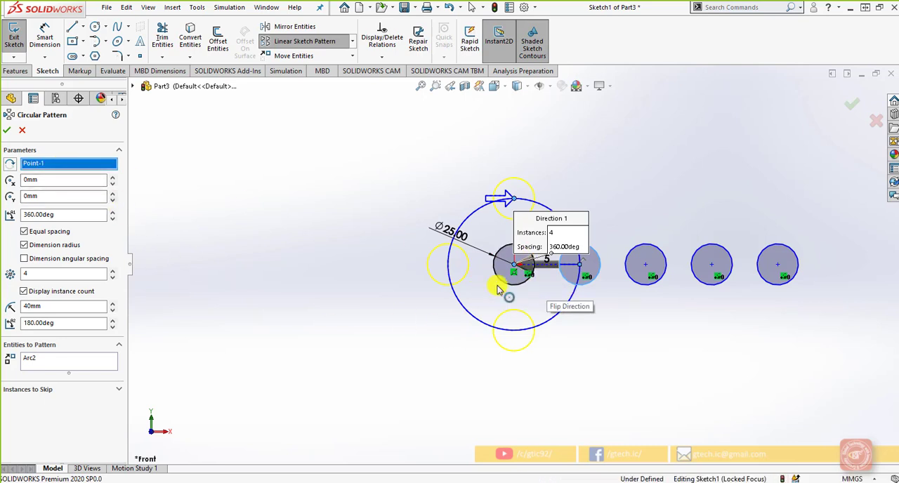
right_click(65, 167)
click(73, 173)
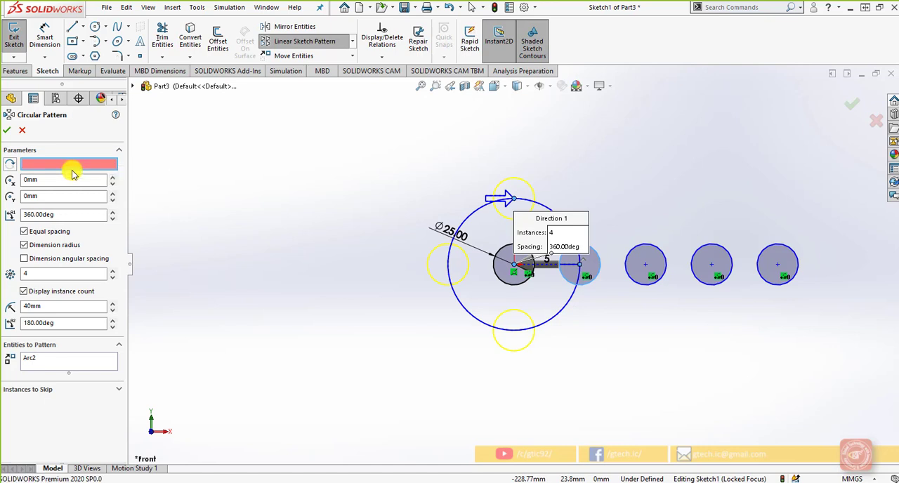
click(88, 167)
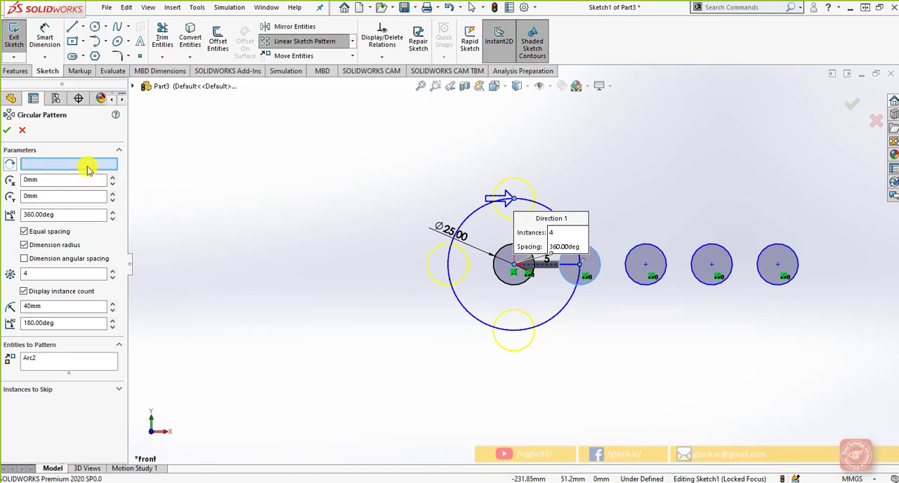
click(496, 280)
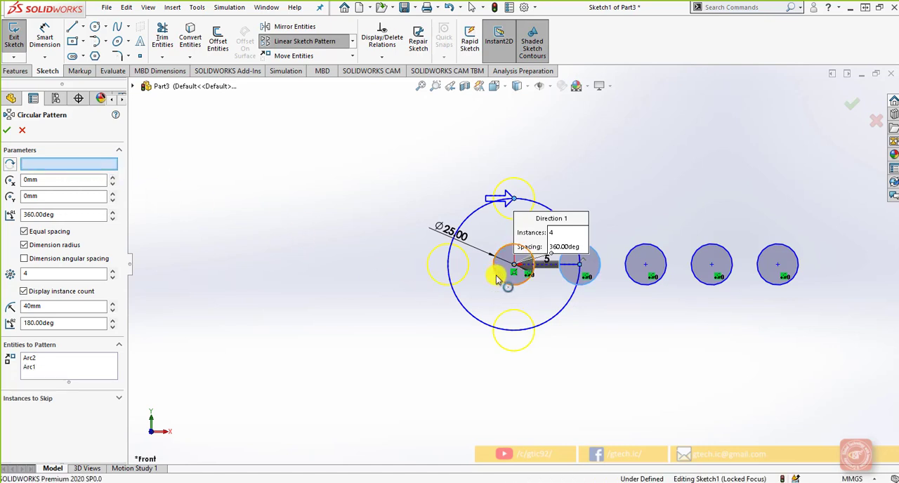
click(7, 130)
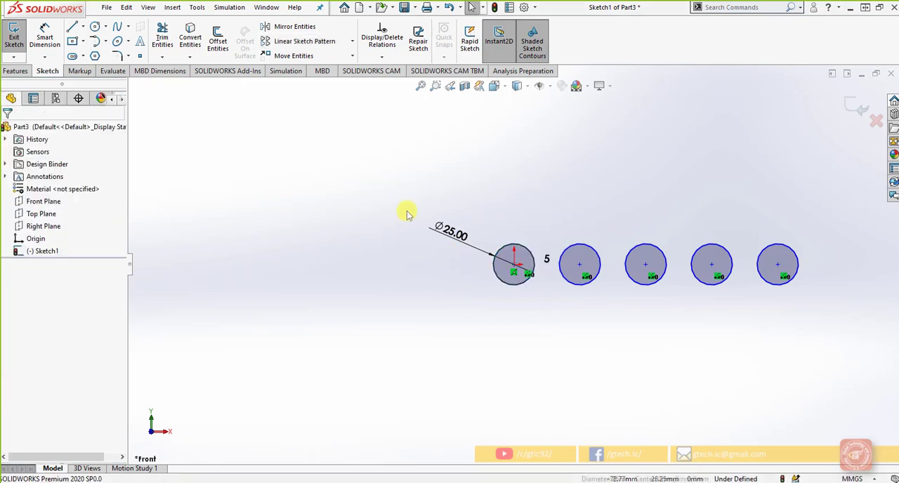
Set up a circular sketch pattern about the origin containing all five circles in the row.
click(351, 40)
click(331, 66)
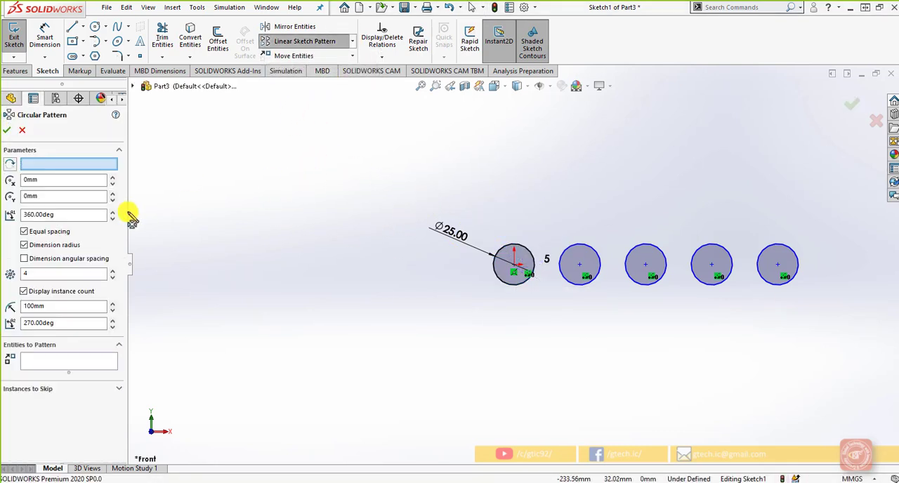
click(96, 364)
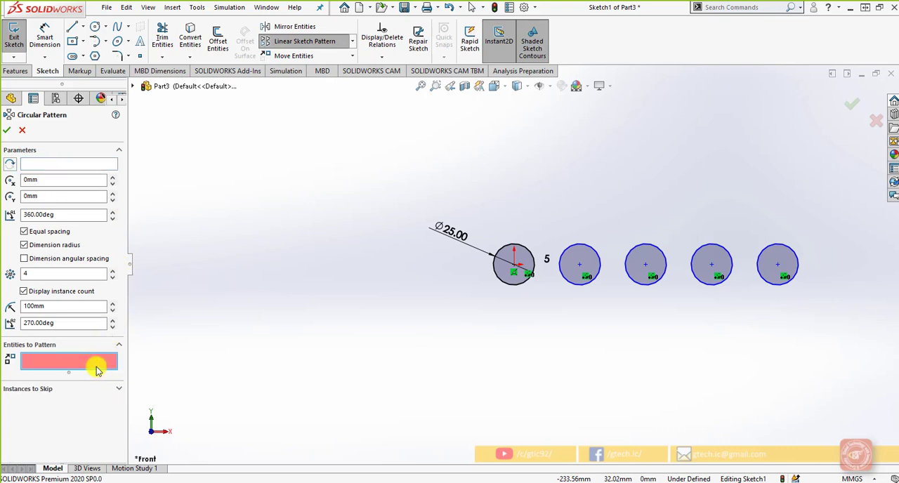
click(501, 281)
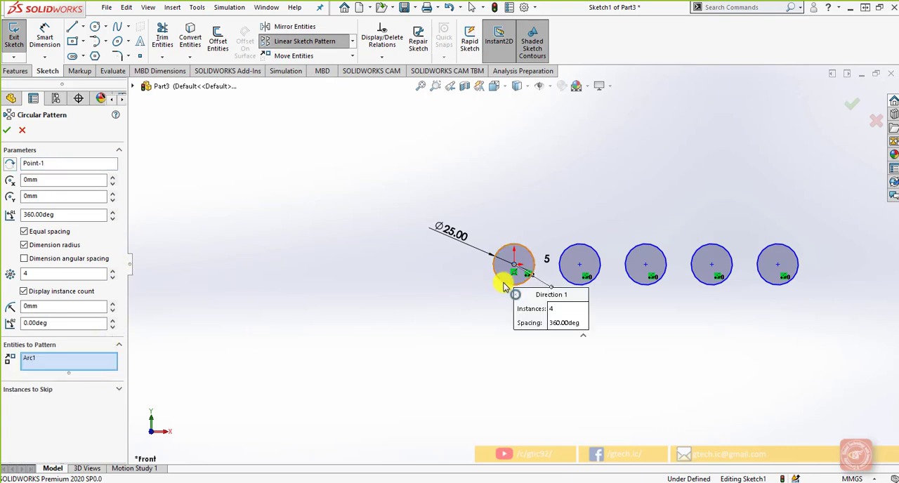
click(566, 284)
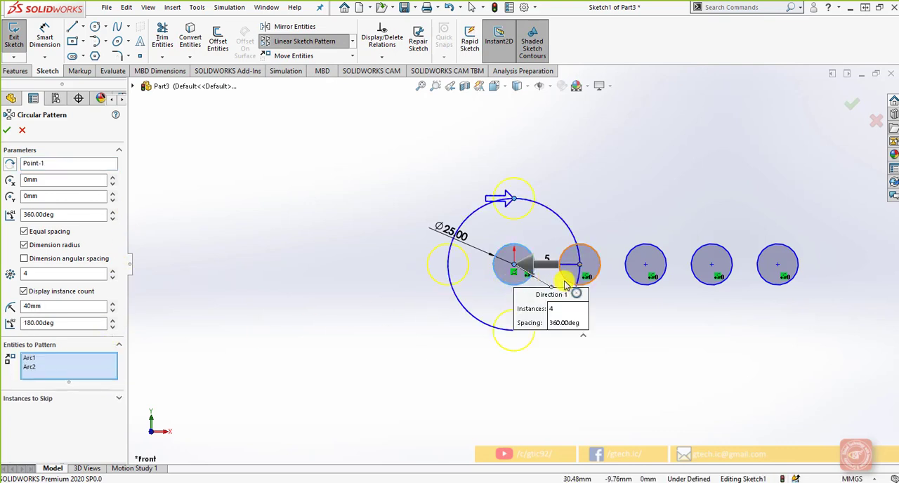
click(647, 284)
click(701, 283)
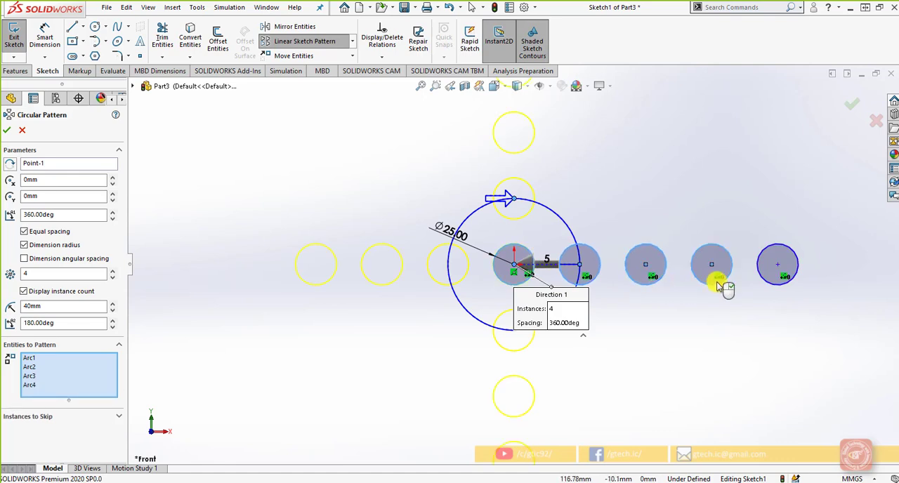
click(773, 283)
scroll(723, 339, up, 2)
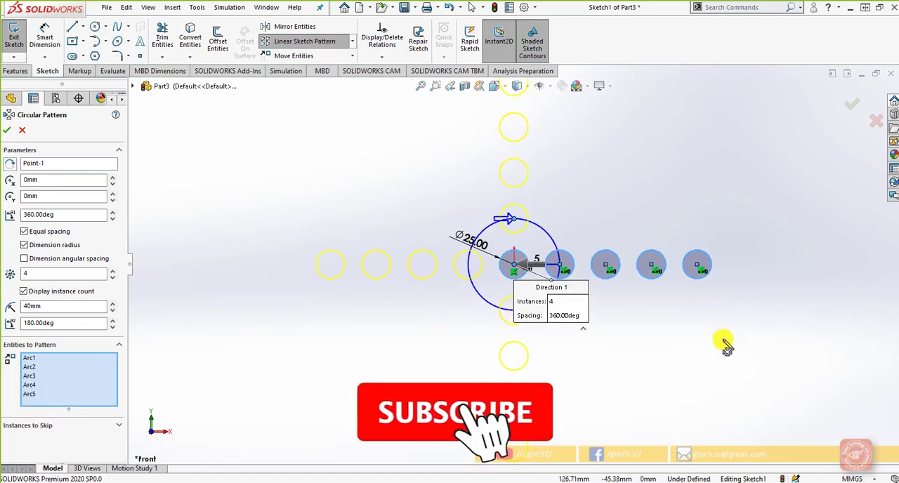
scroll(688, 338, up, 1)
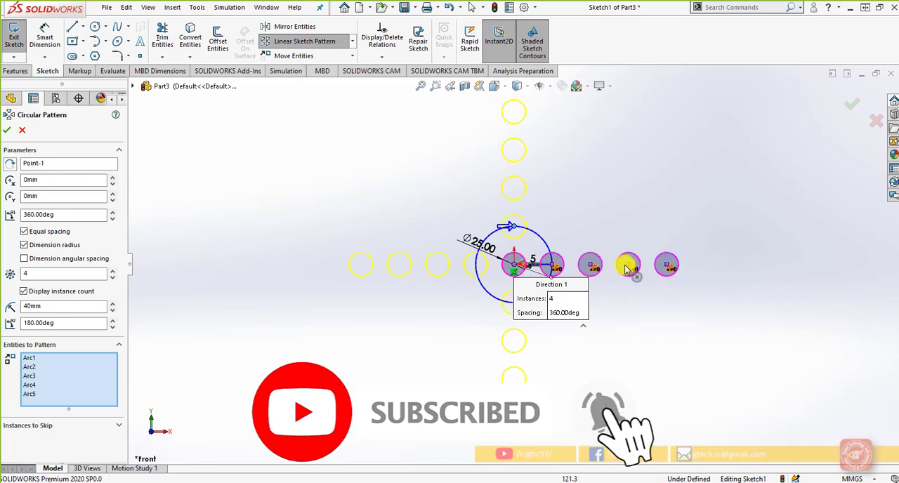
scroll(532, 278, down, 1)
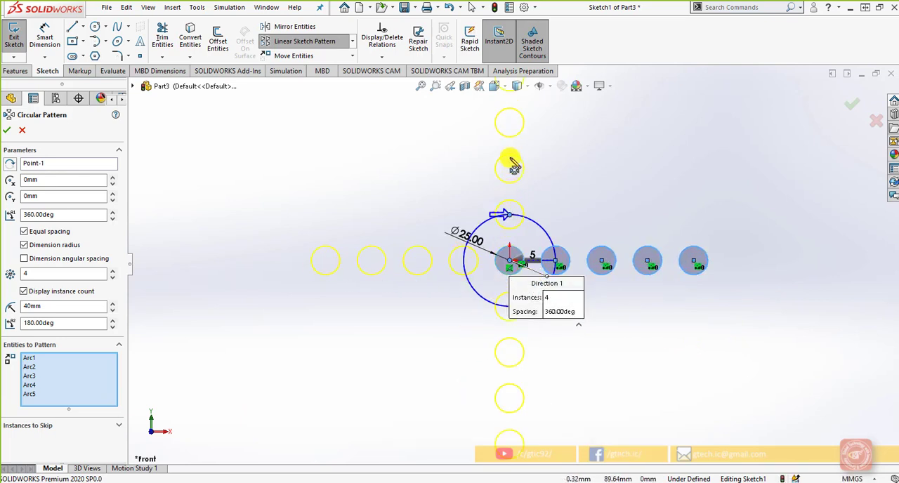
Try raising the circular pattern to 8 instances and set the count back to 4.
double_click(56, 274)
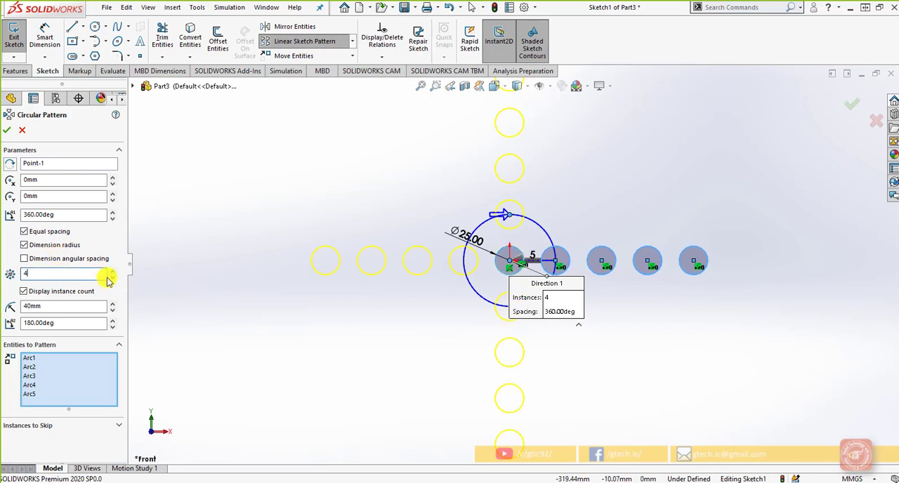
click(112, 272)
click(112, 272)
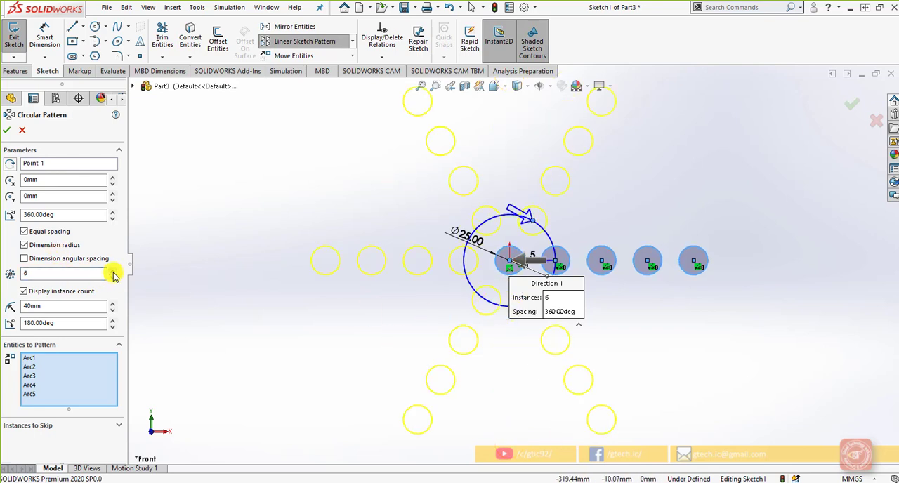
click(113, 273)
click(112, 271)
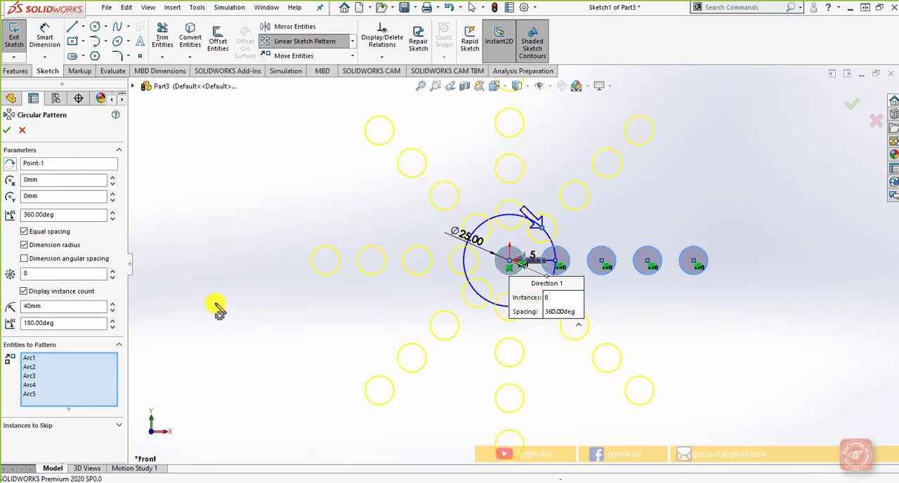
click(115, 279)
click(115, 278)
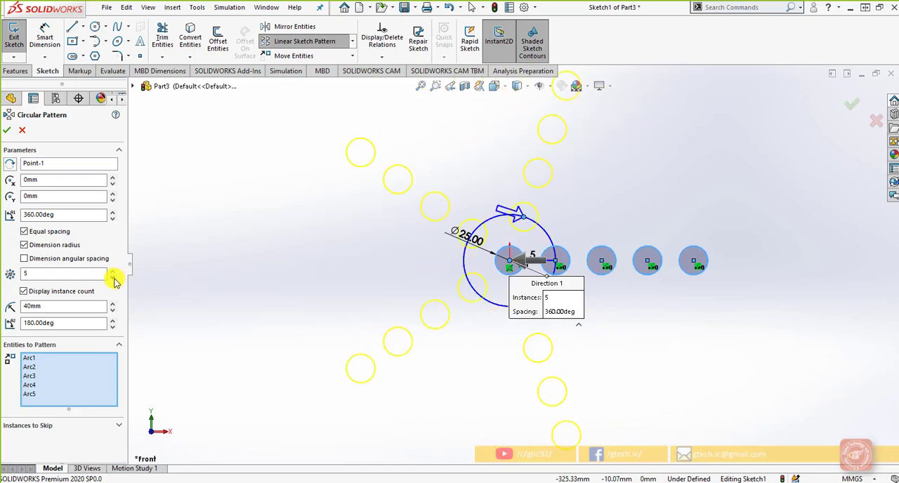
click(113, 278)
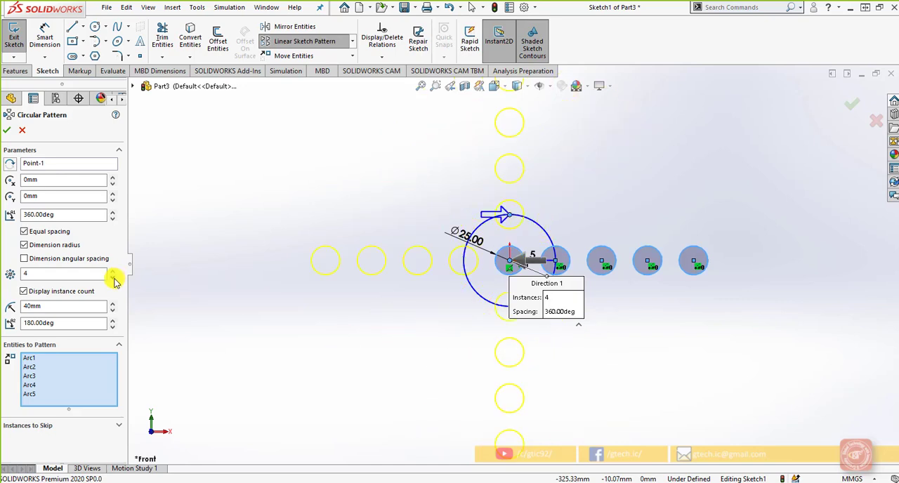
Try a 10 mm radius and a 182° arc angle for the circular pattern, and cancel the pattern.
click(65, 166)
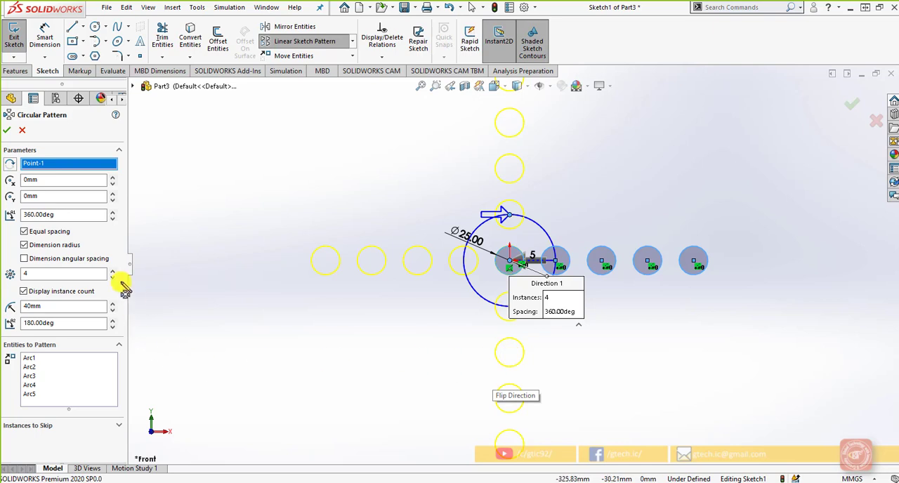
click(78, 307)
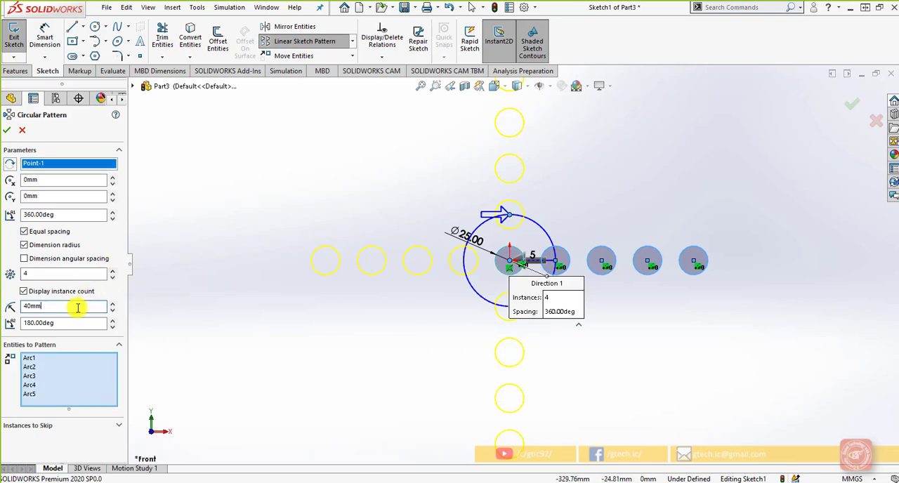
drag(78, 307, 24, 306)
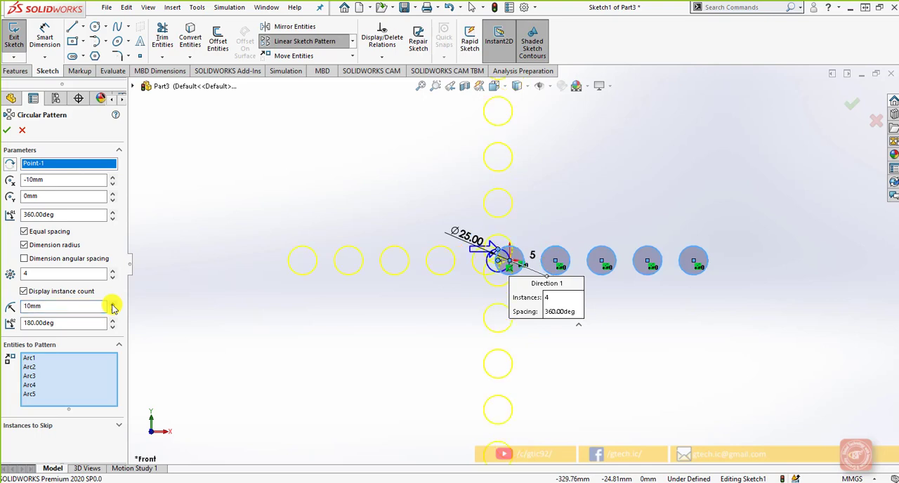
click(112, 320)
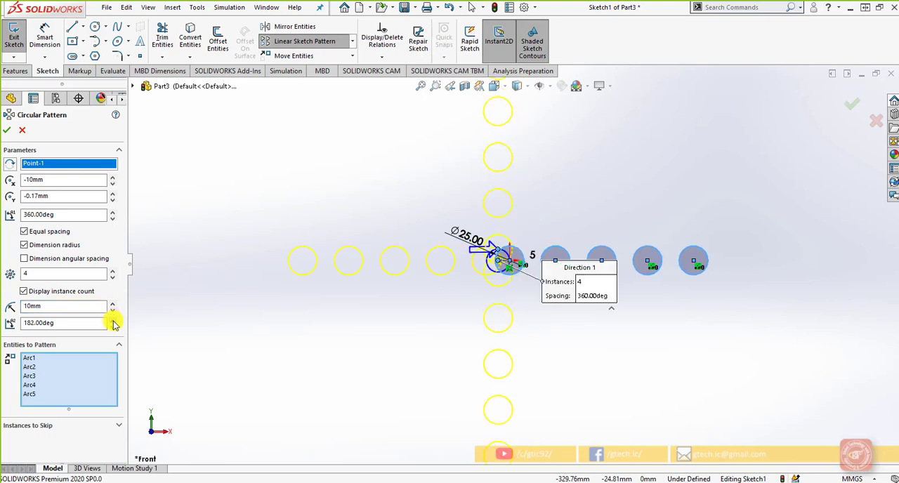
click(112, 320)
click(112, 328)
click(112, 327)
click(113, 311)
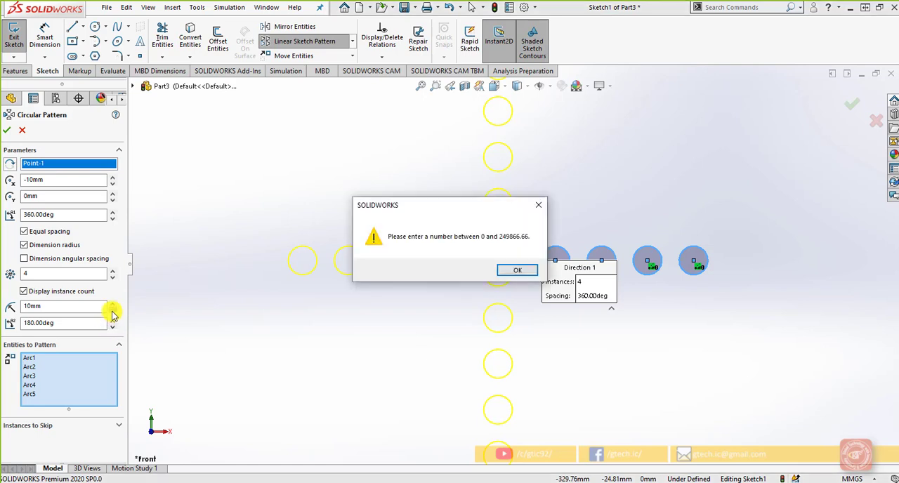
click(503, 269)
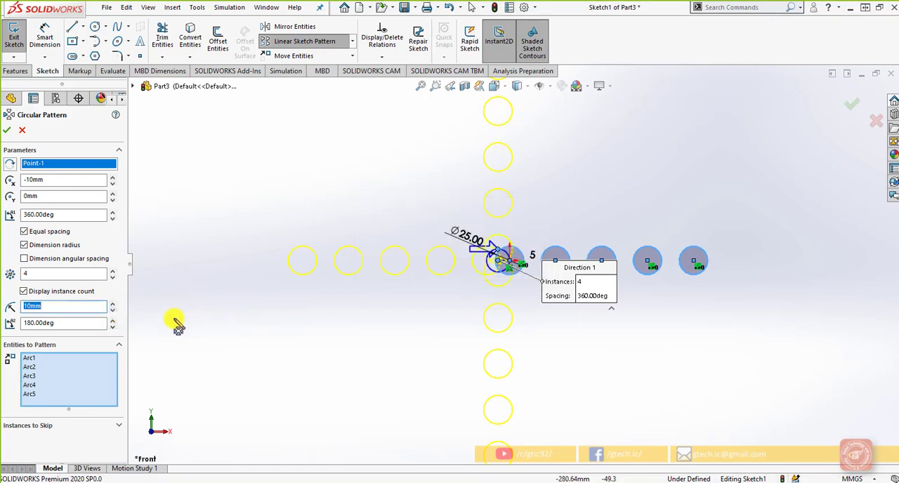
click(82, 306)
key(Escape)
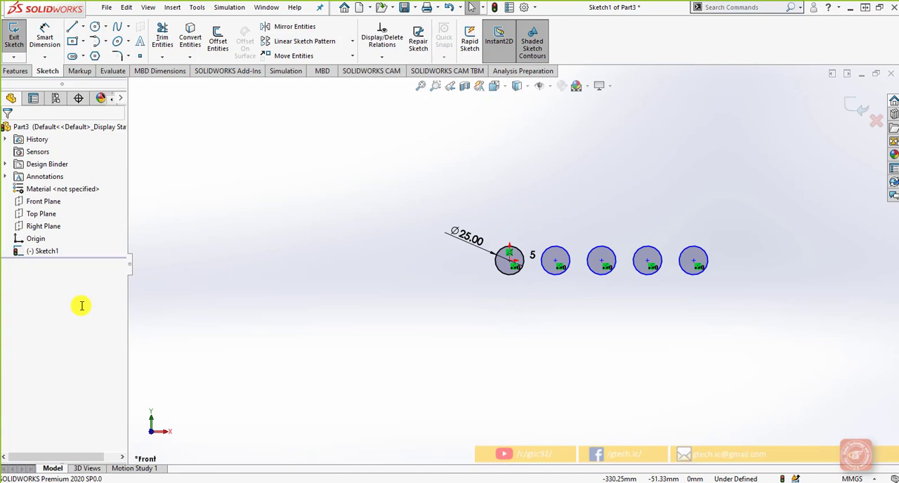
Start a circular sketch pattern centred on the origin and include all five circles in the row as entities.
click(352, 42)
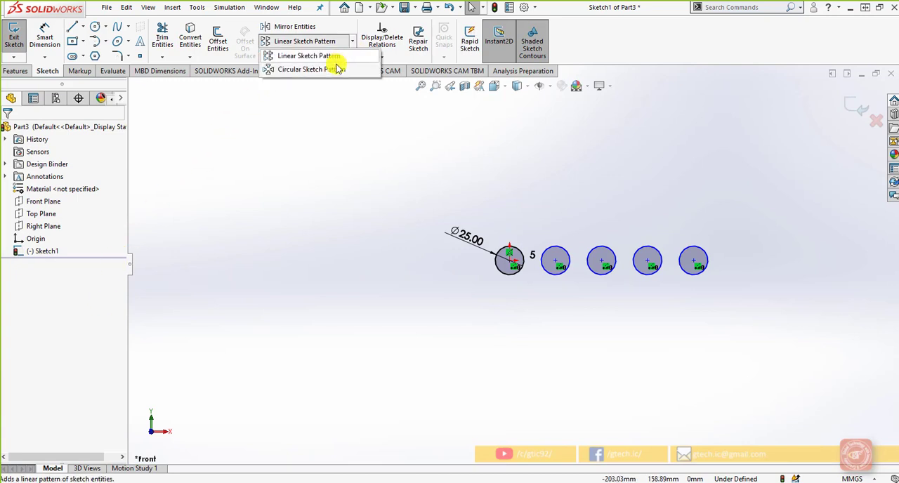
click(337, 65)
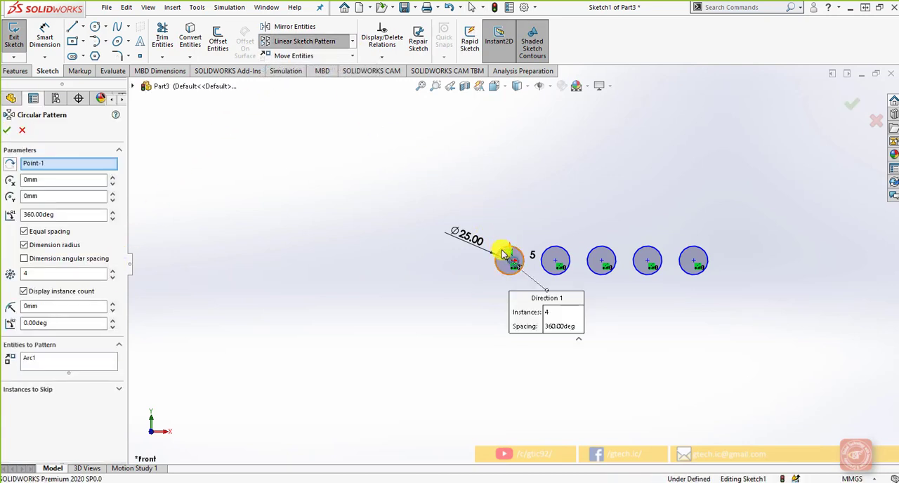
click(90, 359)
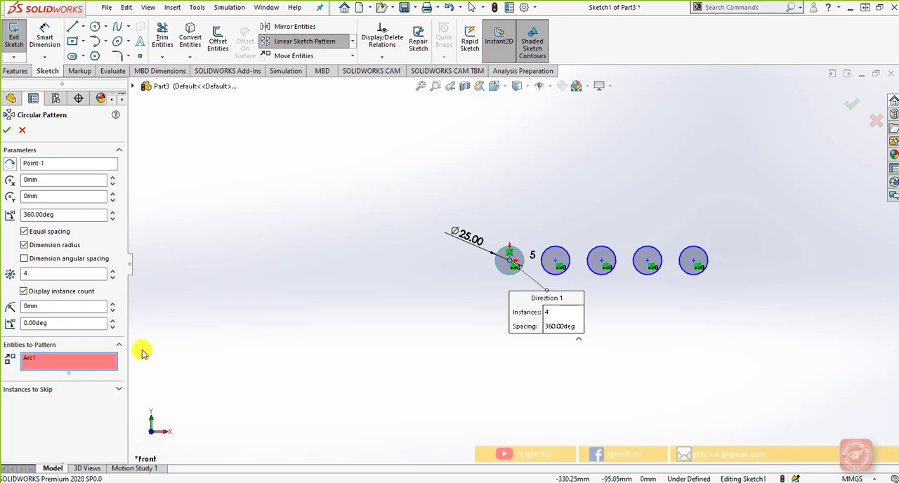
click(556, 260)
click(603, 259)
click(647, 256)
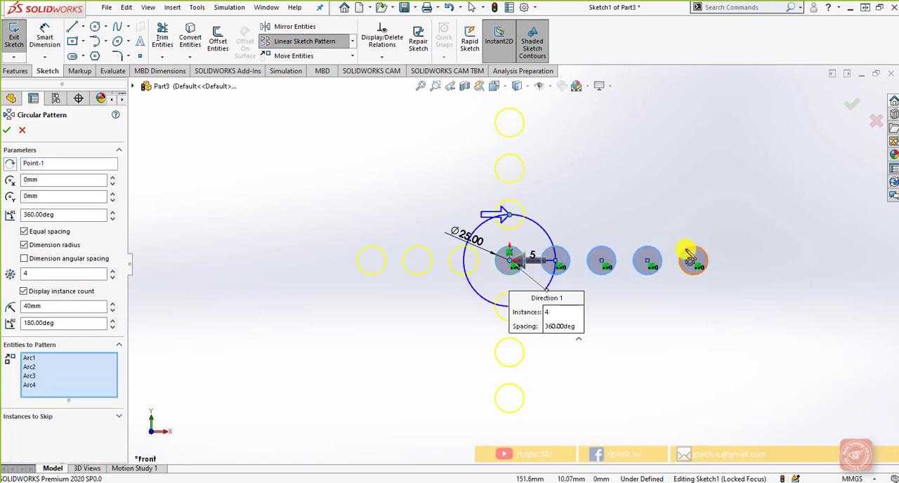
click(692, 255)
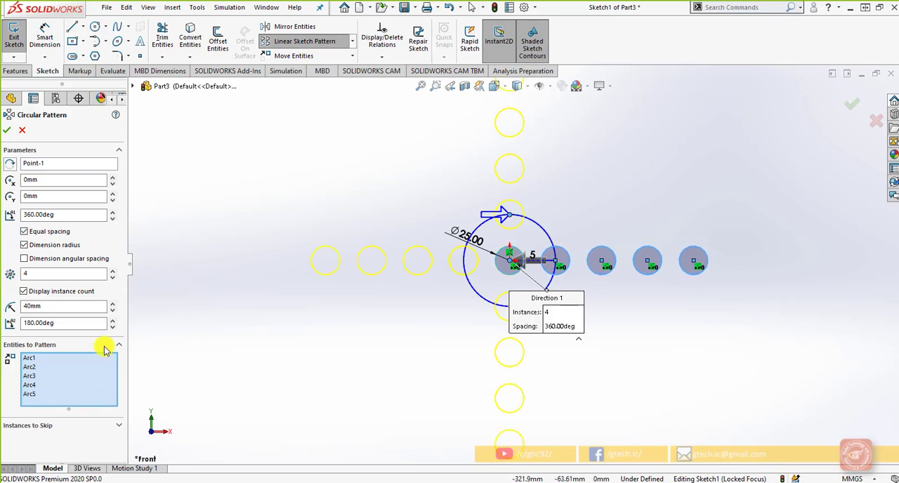
Set the circular pattern to 8 instances.
click(117, 425)
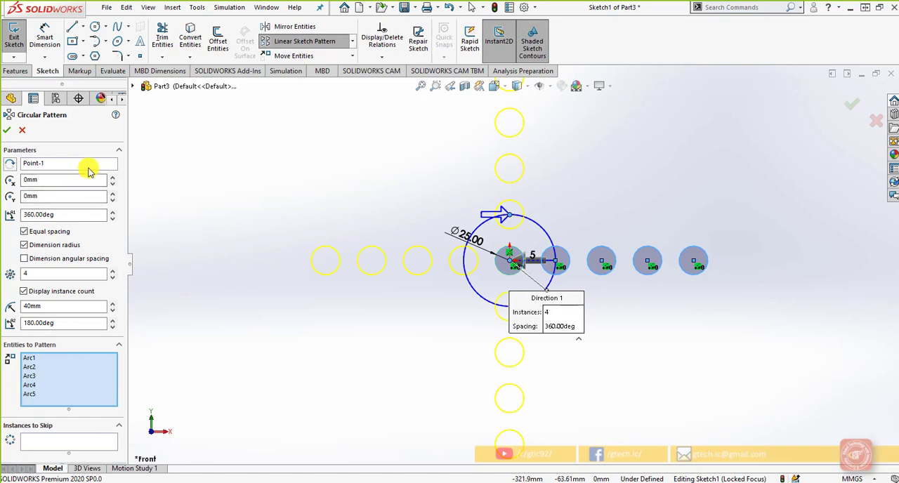
click(112, 269)
click(112, 270)
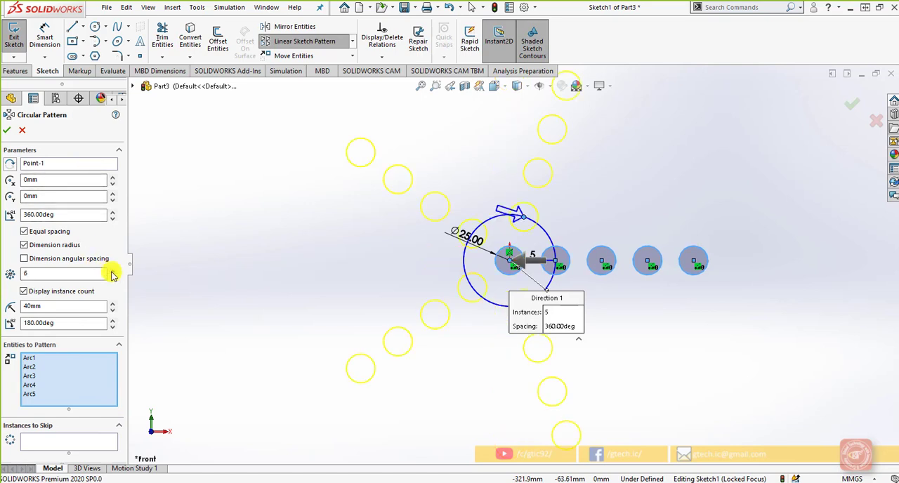
click(112, 270)
click(113, 270)
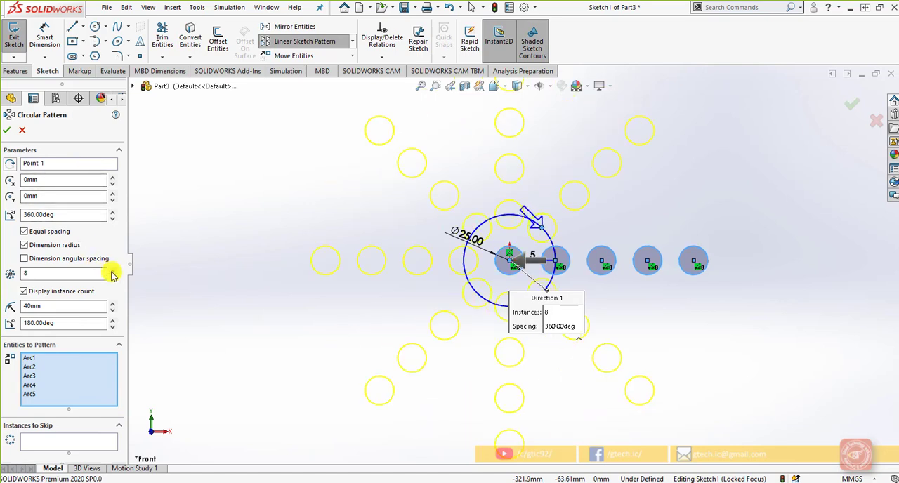
Skip instance 5 of the circular pattern and accept it.
click(61, 442)
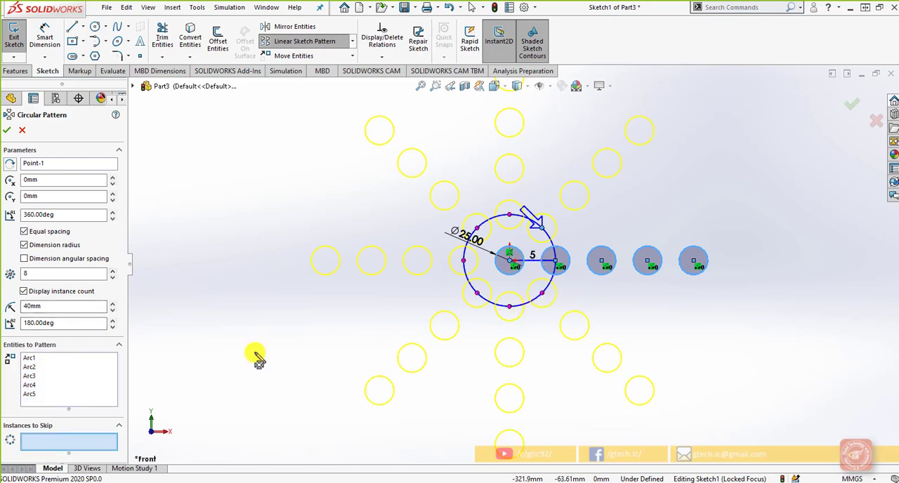
click(464, 262)
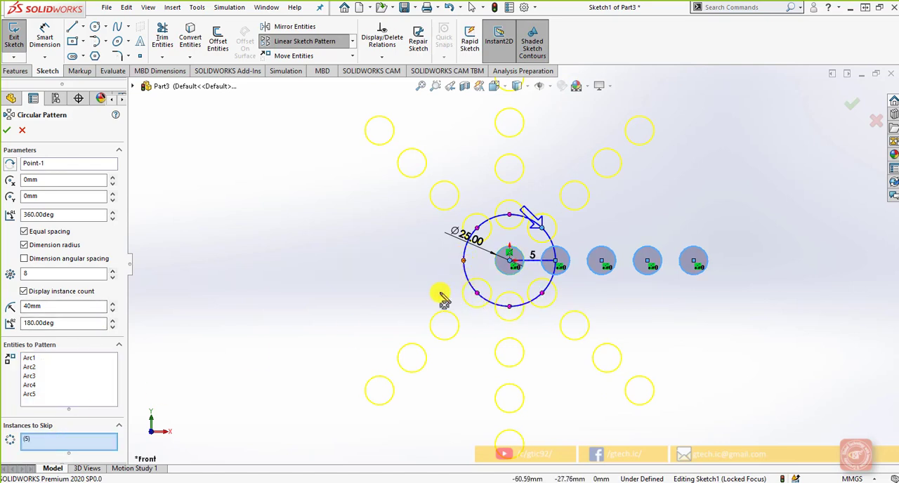
click(852, 104)
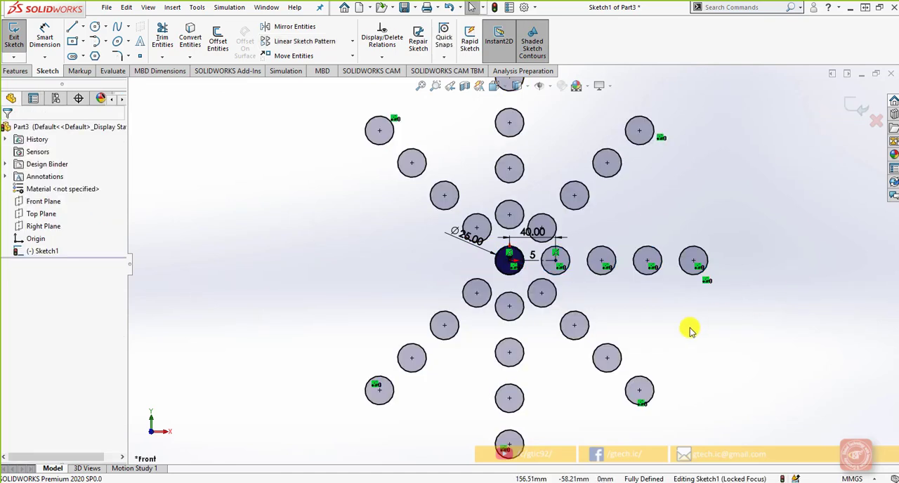
scroll(690, 328, up, 2)
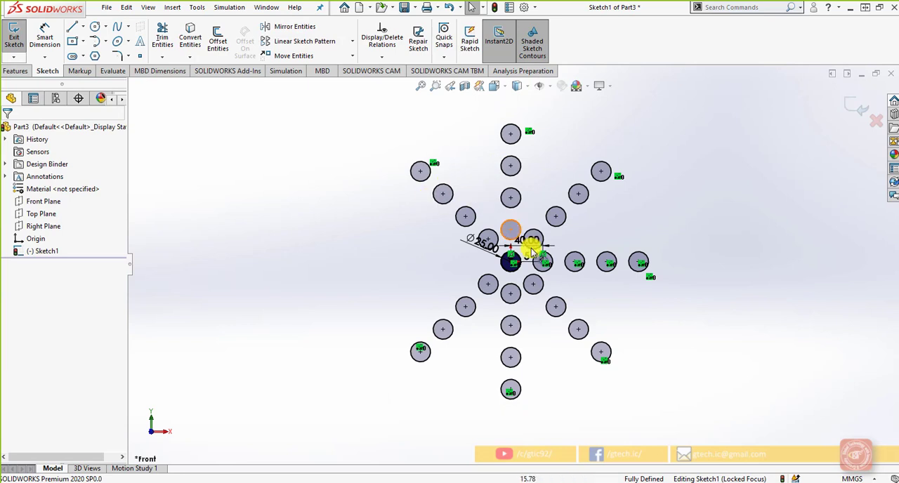